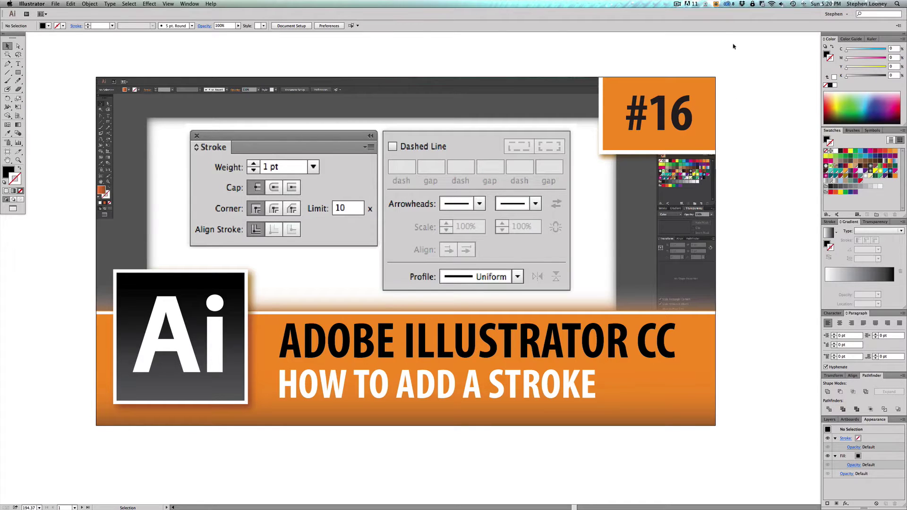
- Scale up the blue background rectangle so it fills the artboard behind STROKE
mouse_move(733, 48)
mouse_down()
mouse_move(734, 361)
mouse_move(723, 417)
mouse_up()
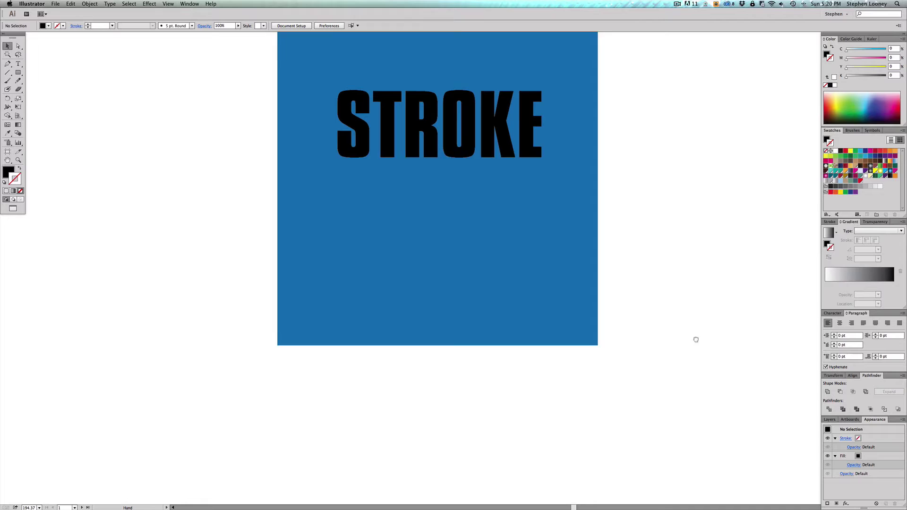
scroll(695, 344, up, 3)
scroll(449, 265, down, 1)
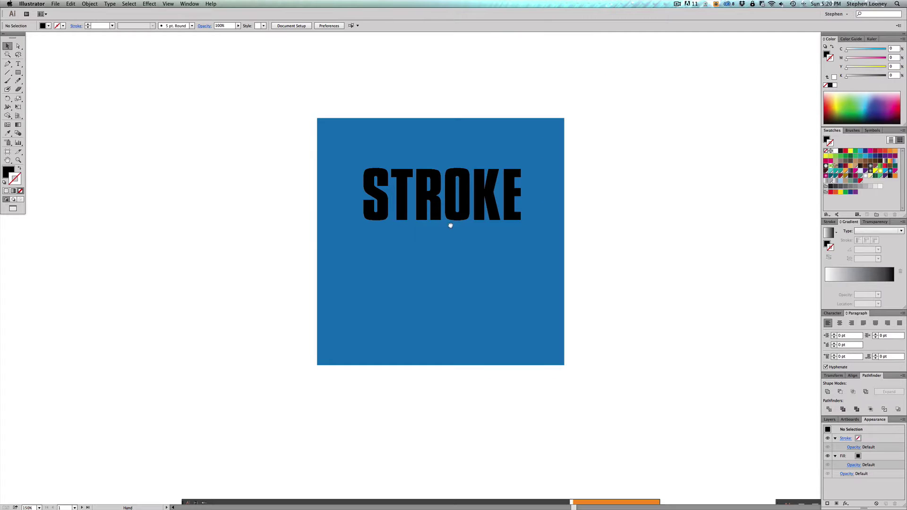
click(478, 159)
drag(563, 119, 595, 111)
- Clear the selection and bring up the Stroke panel from the Window menu
click(437, 196)
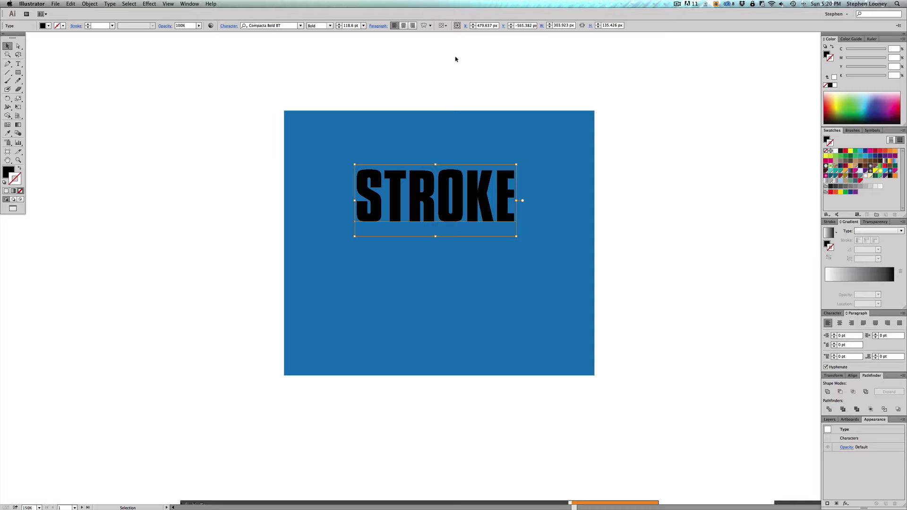
click(456, 59)
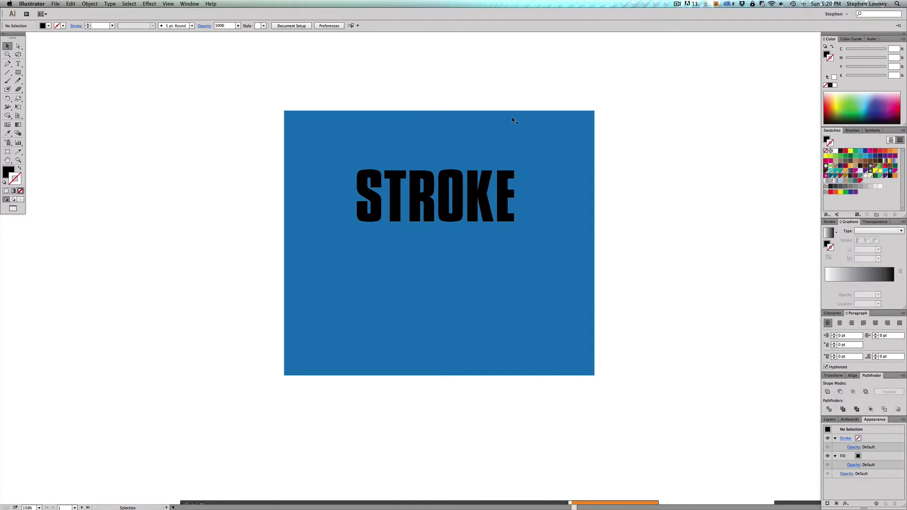
click(189, 3)
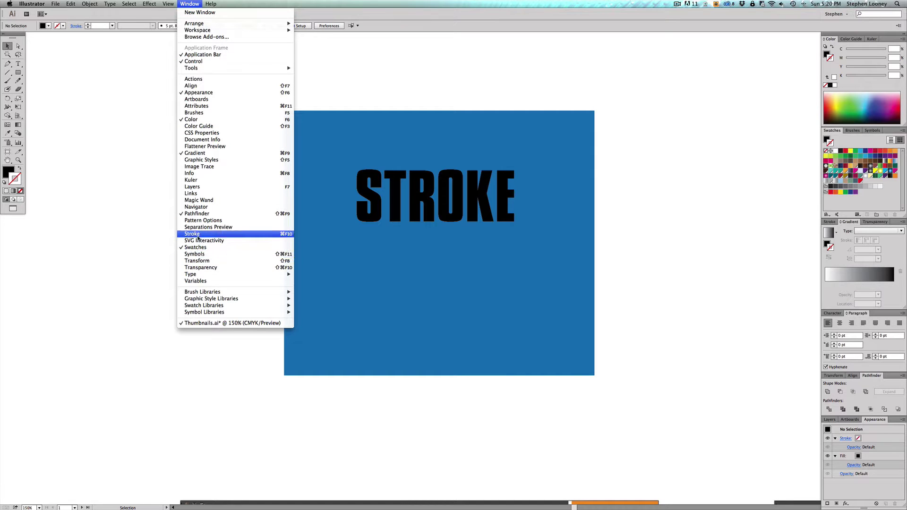
click(619, 81)
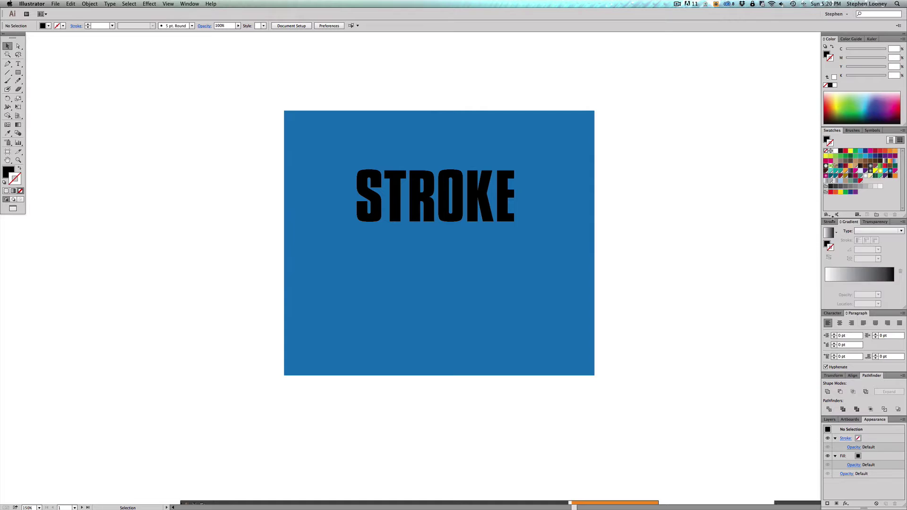
- Bring the Stroke panel forward, hide Transparency thumbnails, and position the floating Stroke panel
click(831, 222)
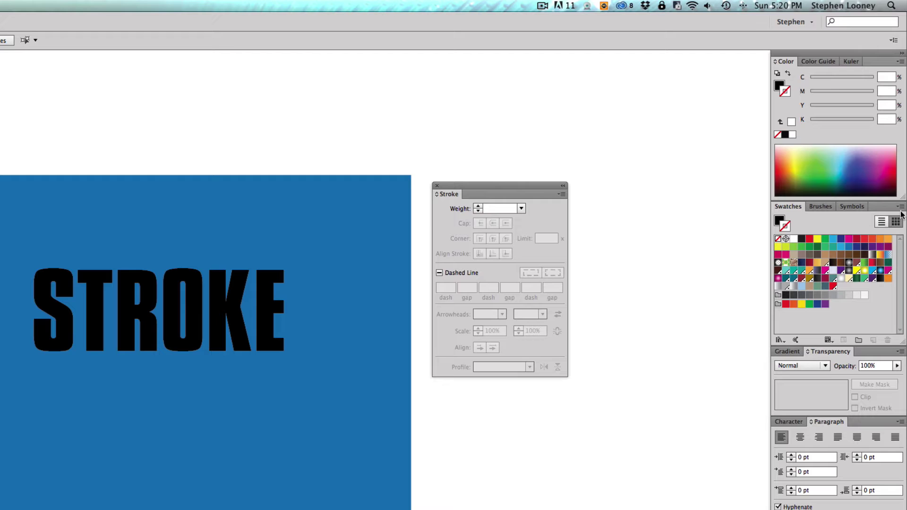
click(900, 352)
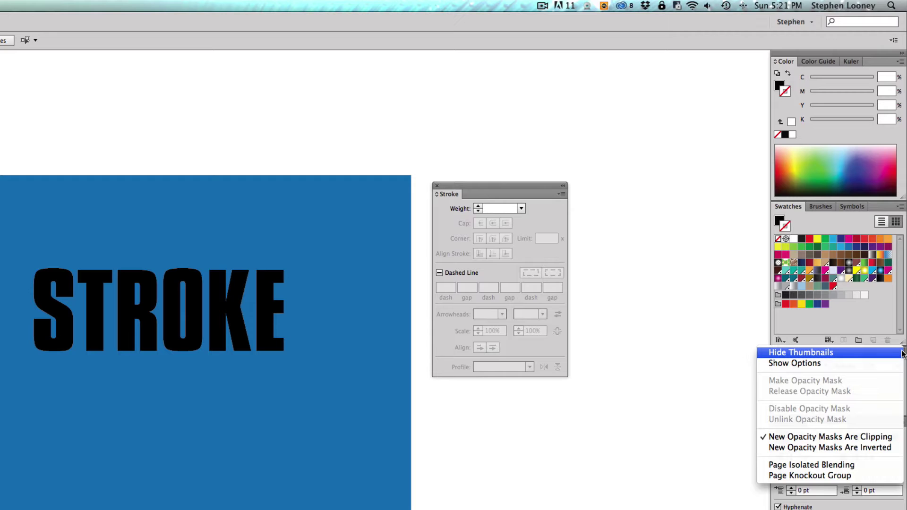
click(878, 353)
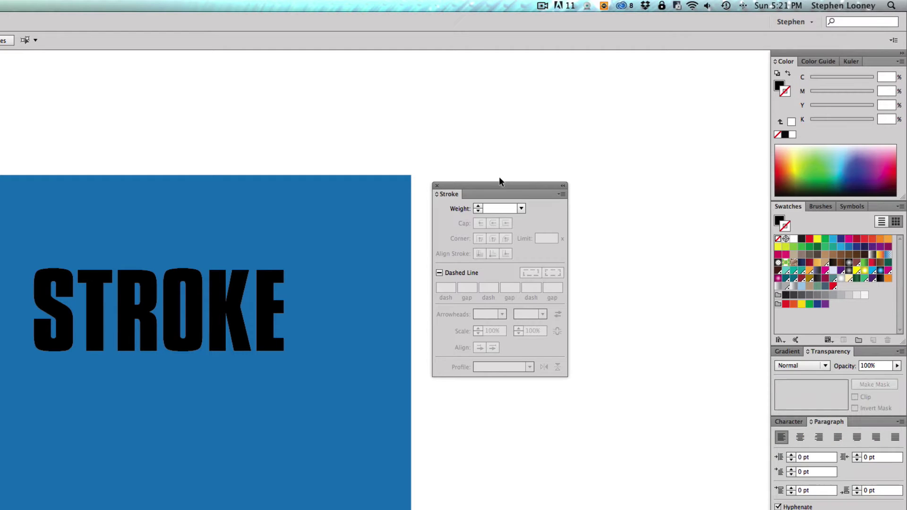
drag(495, 184, 495, 191)
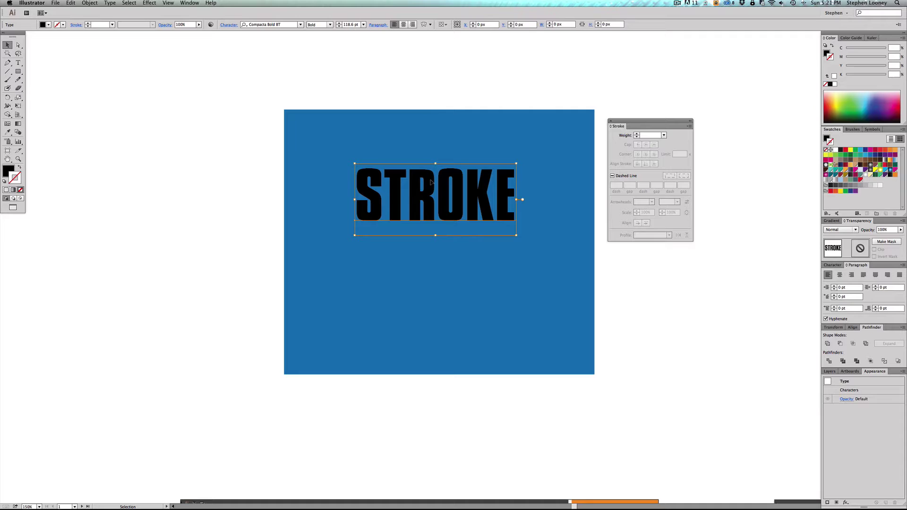
- Give the selected STROKE text a white outline from the Swatches panel
click(430, 183)
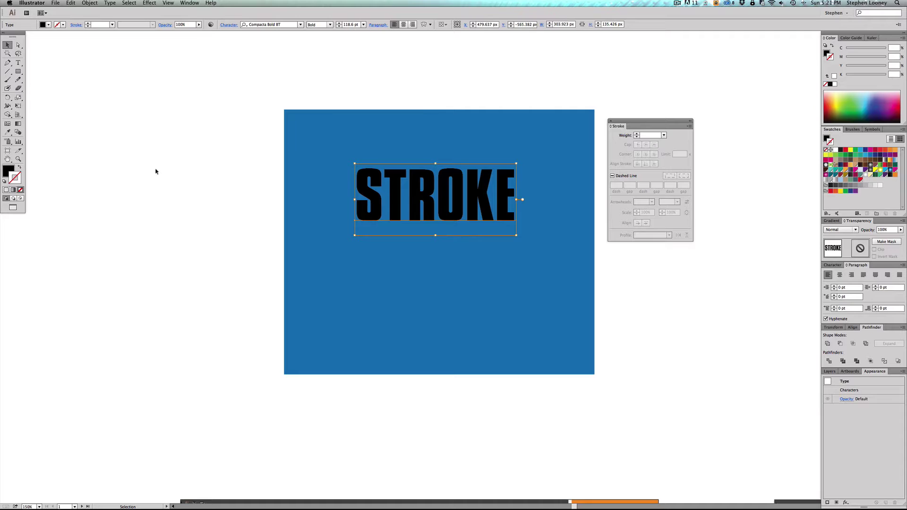
click(16, 176)
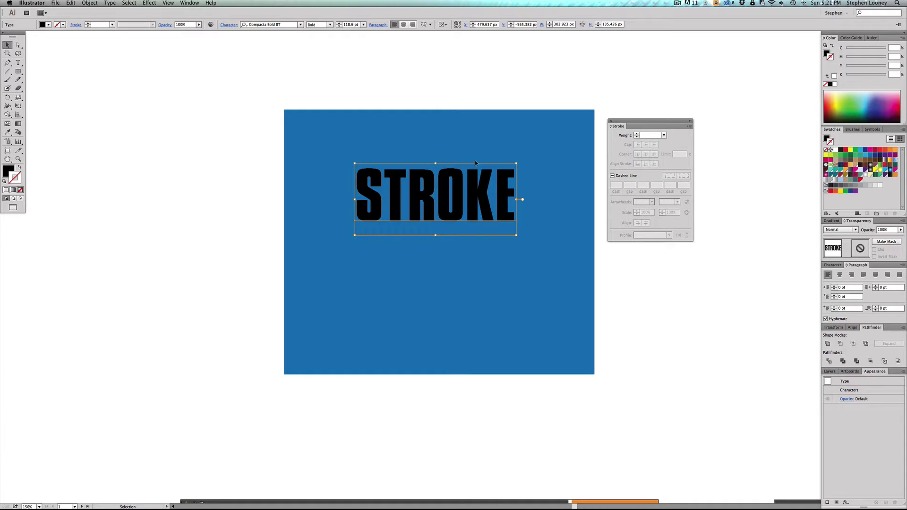
click(835, 150)
- Zoom in closely on the STROKE lettering and move the Stroke panel nearer the text
key(ctrl+space)
drag(266, 98, 621, 394)
scroll(566, 357, right, 2)
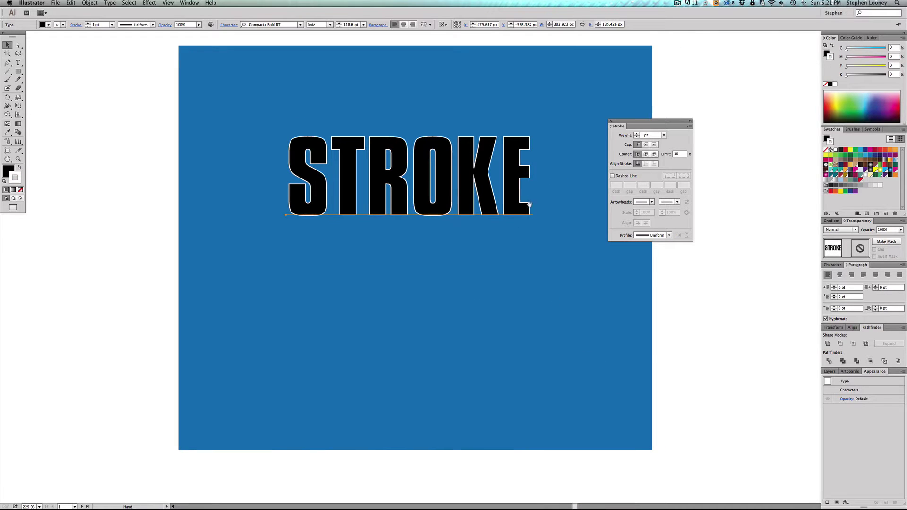
key(ctrl+space)
drag(177, 108, 793, 364)
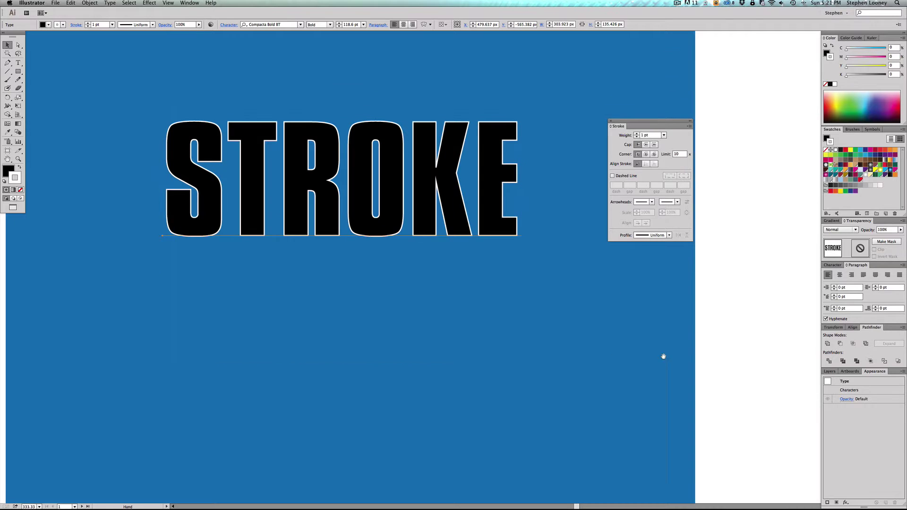
scroll(651, 357, left, 2)
drag(637, 123, 626, 124)
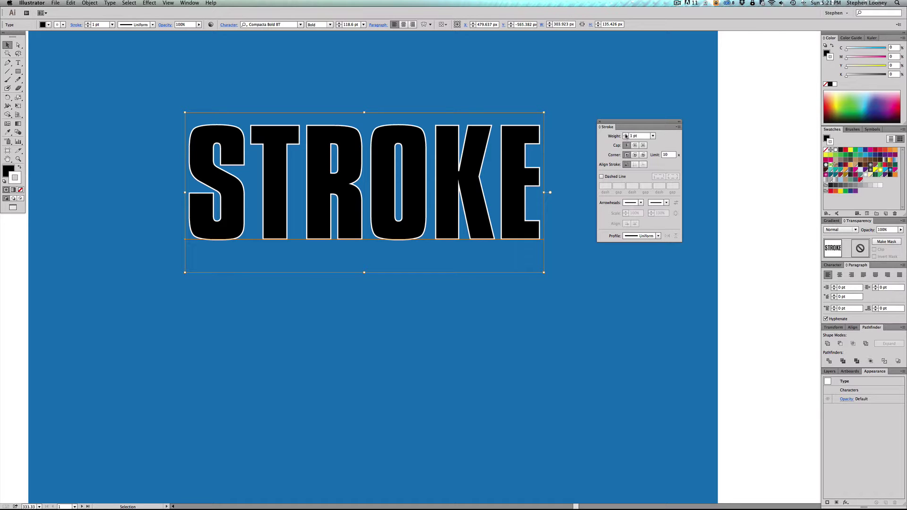
click(625, 135)
click(626, 135)
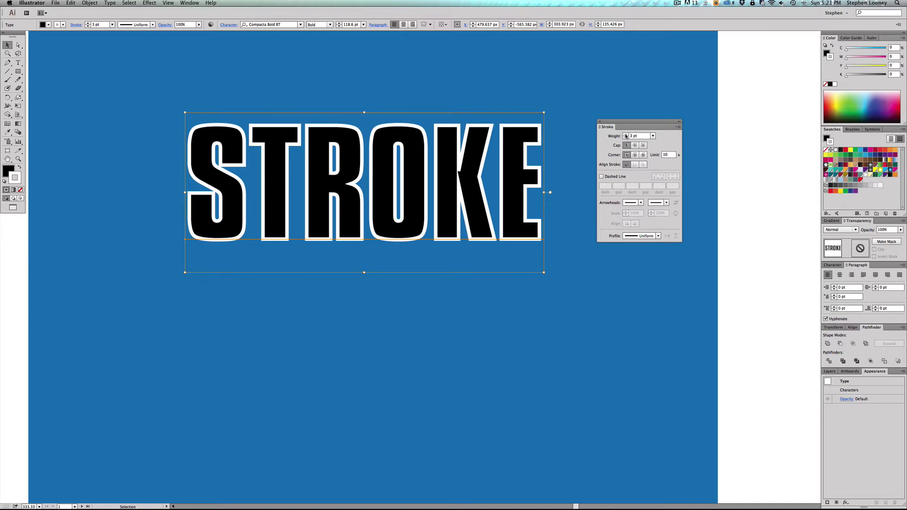
click(625, 134)
click(625, 135)
click(625, 134)
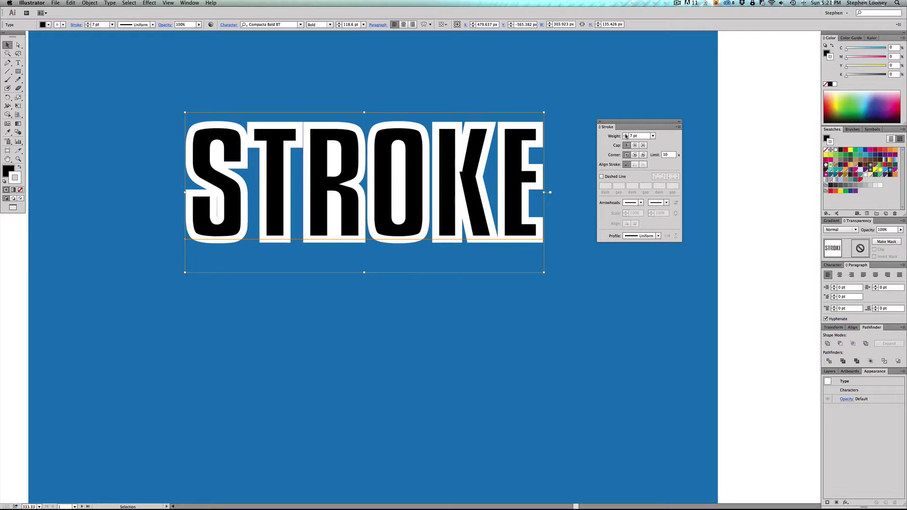
click(625, 135)
click(626, 135)
click(626, 134)
click(626, 138)
click(625, 137)
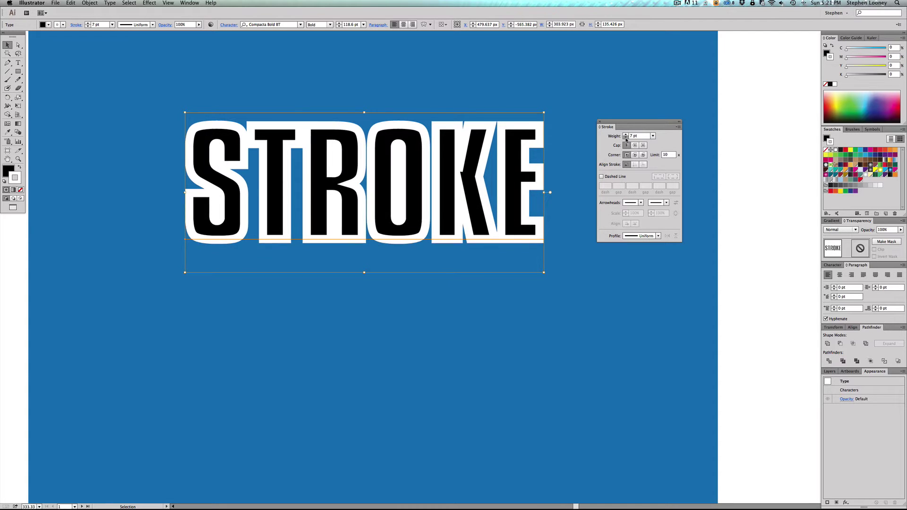
click(626, 137)
click(626, 137)
click(626, 138)
click(626, 135)
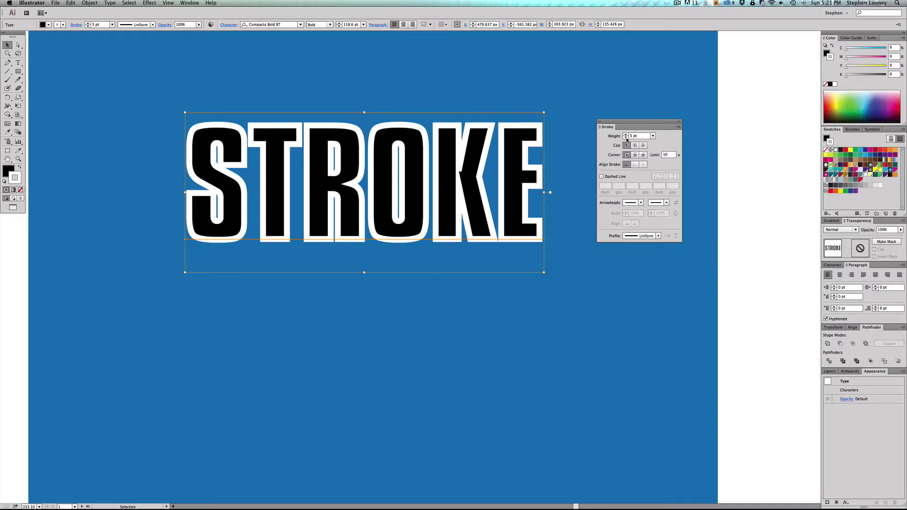
click(625, 137)
click(626, 138)
click(626, 138)
click(625, 138)
click(626, 137)
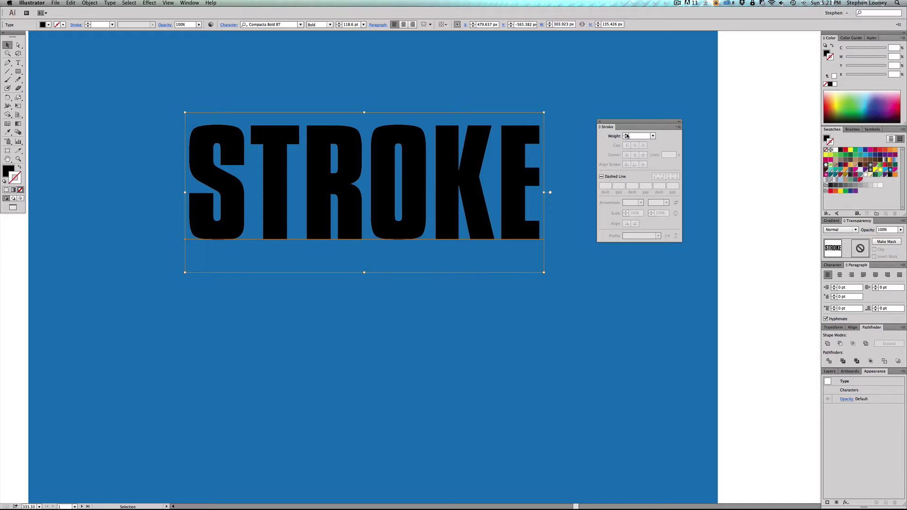
click(626, 134)
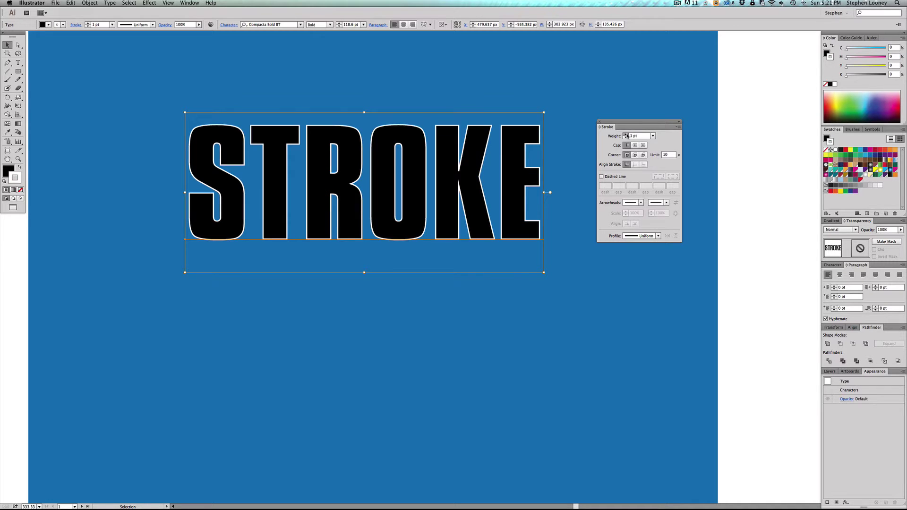
click(626, 134)
click(626, 134)
click(626, 134)
click(626, 134)
click(625, 134)
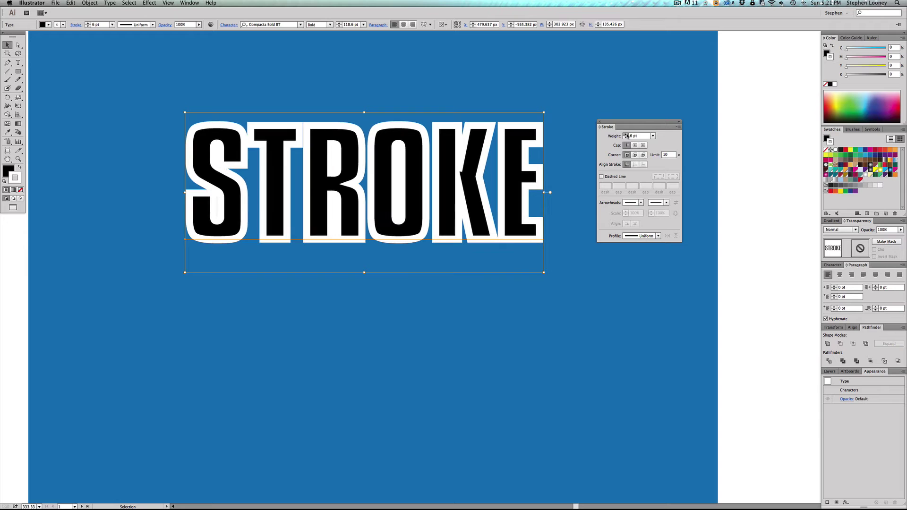
click(626, 134)
click(626, 134)
click(625, 134)
click(626, 134)
click(626, 134)
click(626, 134)
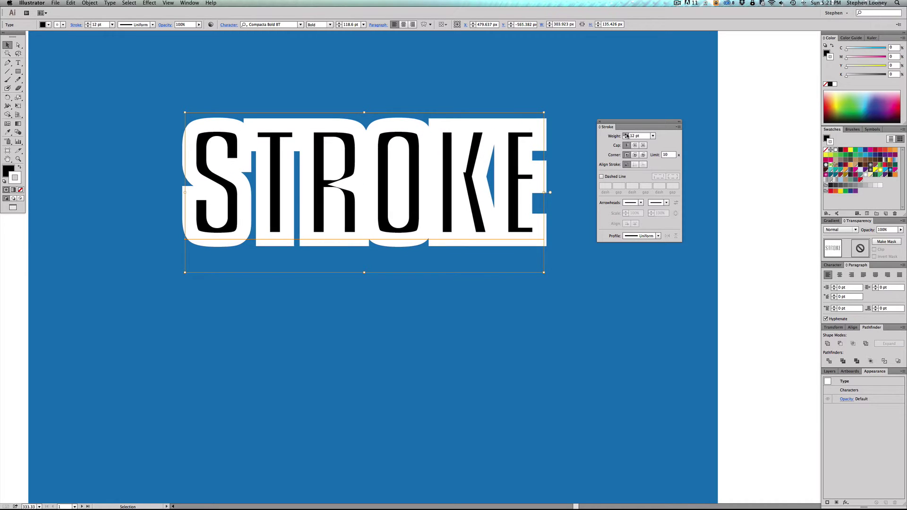
click(626, 134)
click(626, 134)
click(625, 134)
click(626, 134)
click(626, 134)
click(626, 135)
click(626, 134)
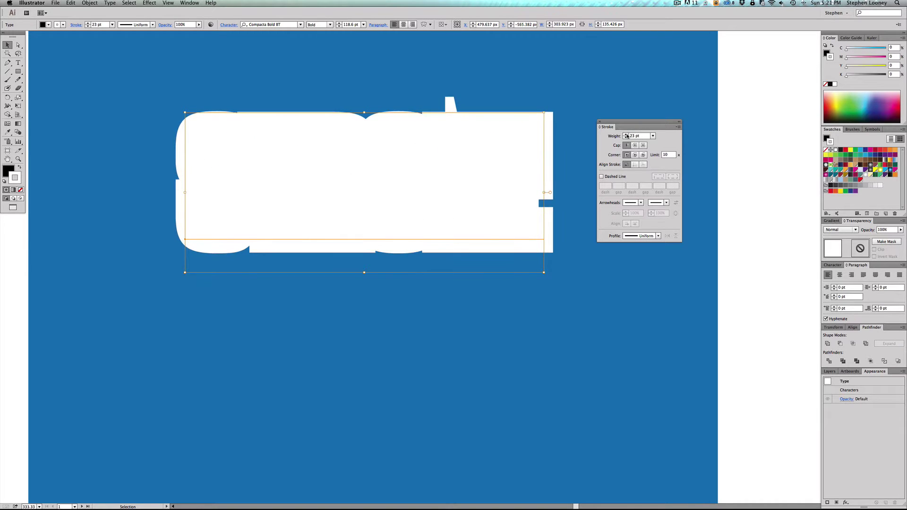
click(626, 138)
click(626, 138)
click(626, 138)
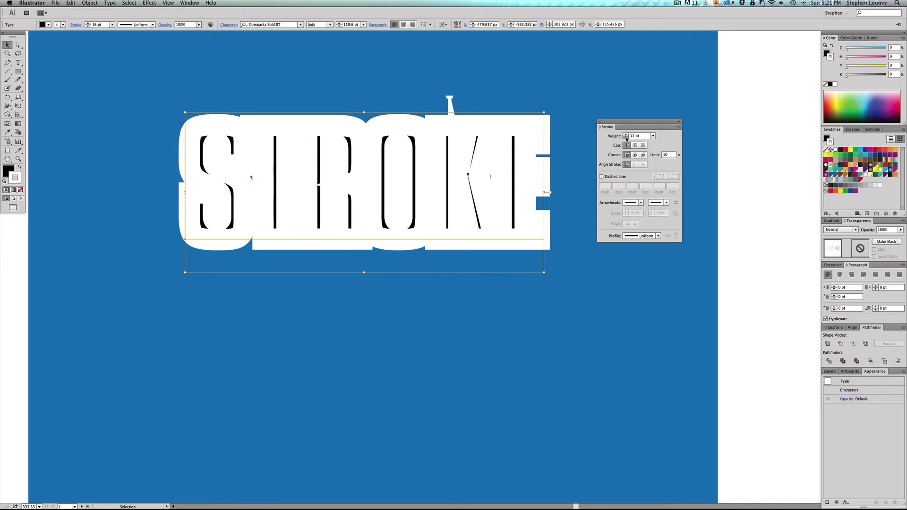
click(626, 138)
click(625, 138)
click(625, 138)
click(626, 138)
click(626, 138)
click(625, 138)
click(626, 137)
click(625, 138)
click(626, 138)
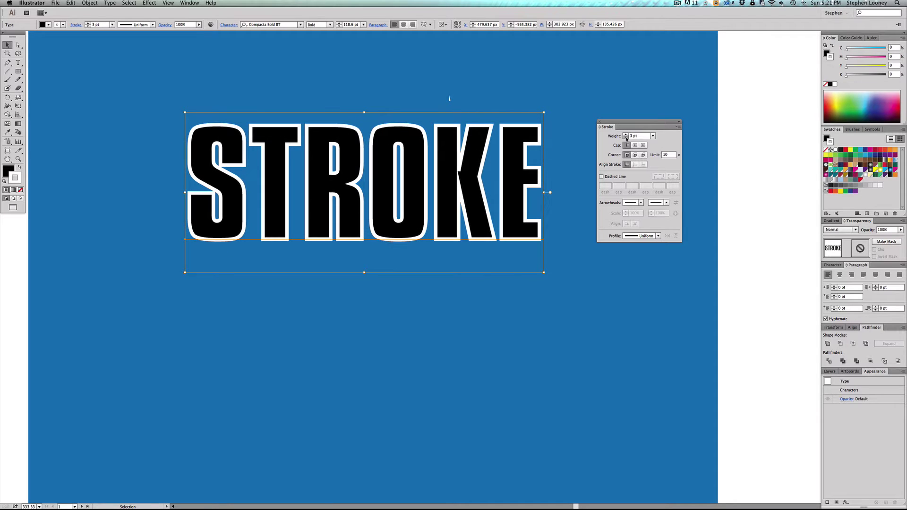
click(625, 138)
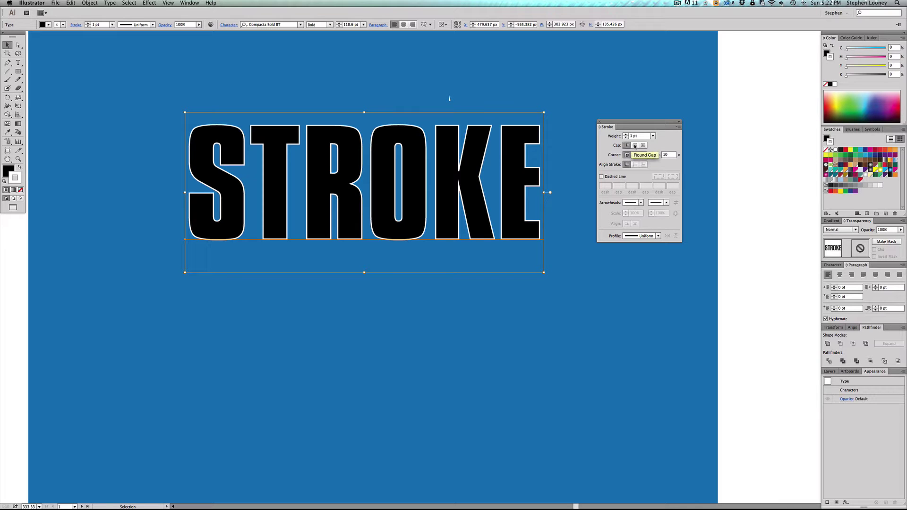
click(626, 135)
click(626, 135)
click(626, 134)
click(626, 135)
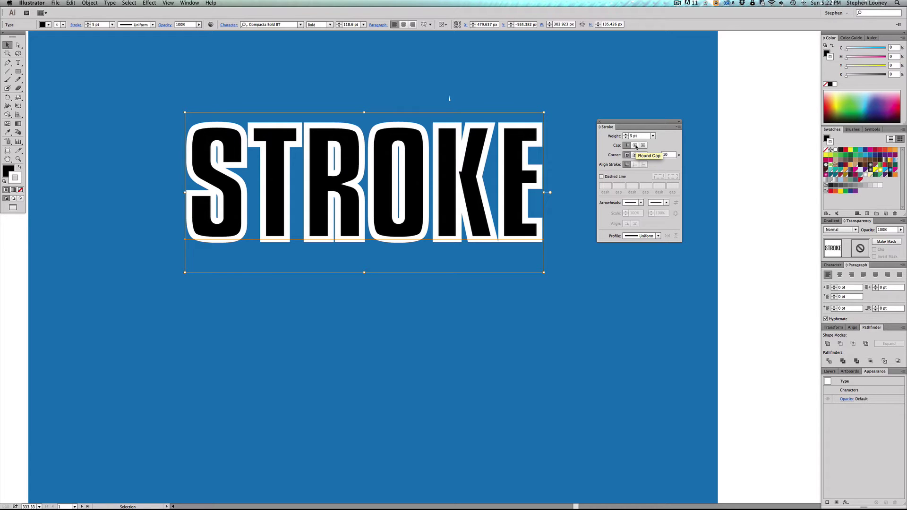
click(635, 146)
click(642, 146)
click(625, 146)
click(8, 72)
drag(193, 79, 548, 99)
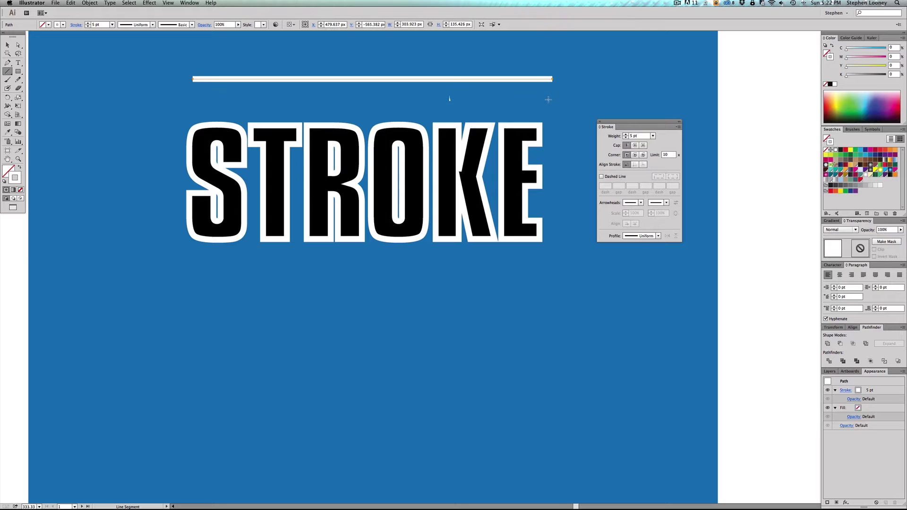
click(636, 146)
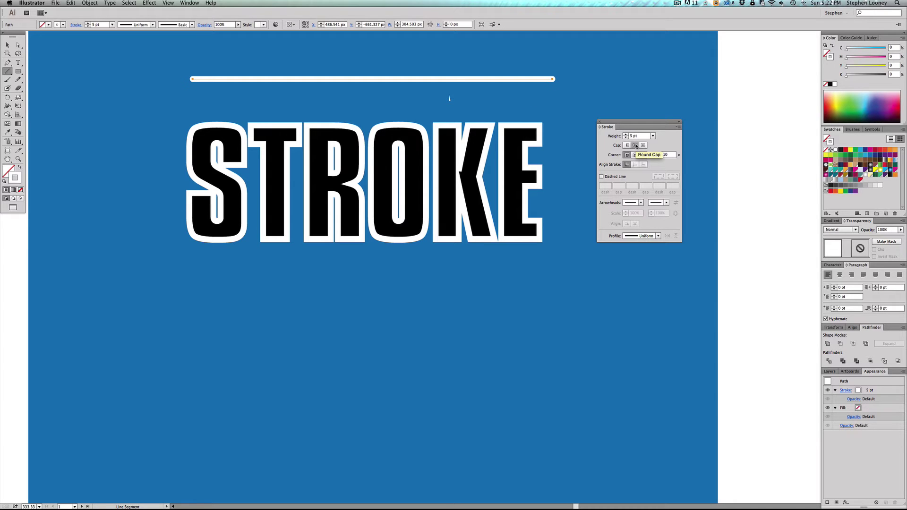
click(643, 146)
click(7, 44)
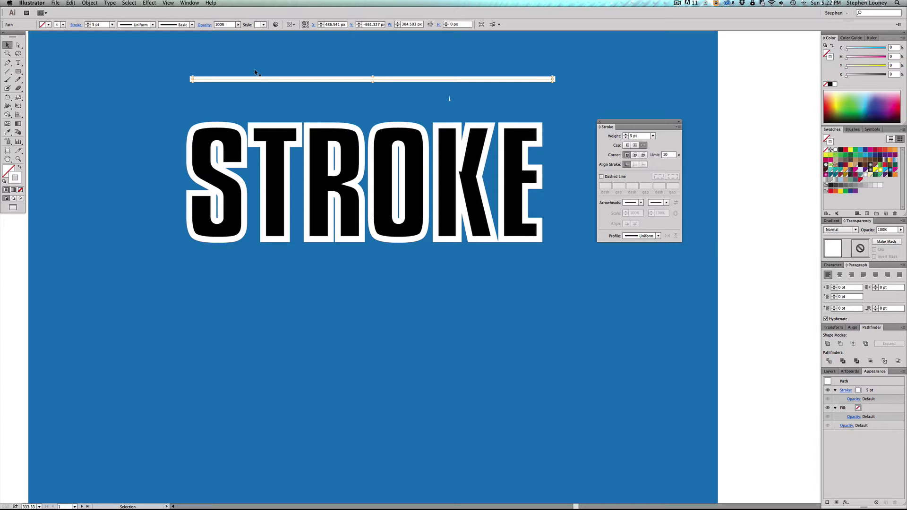
key(Delete)
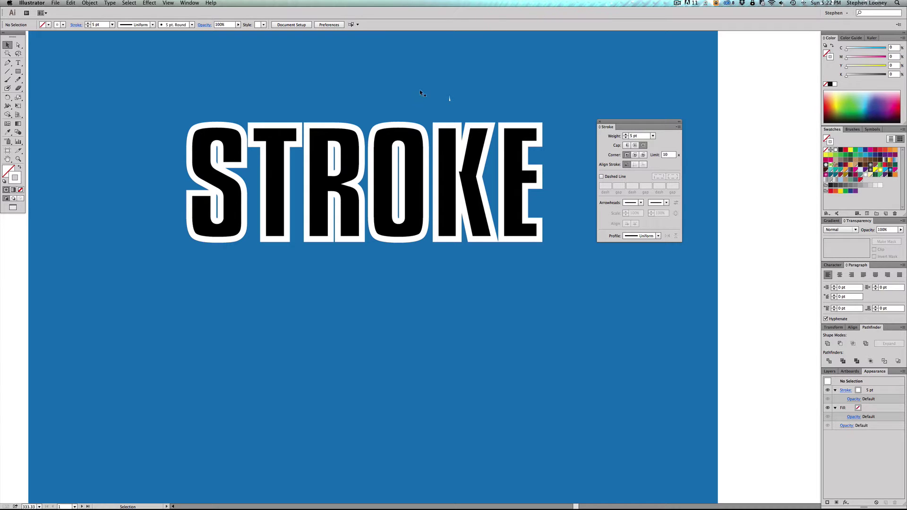
click(627, 146)
- Set the STROKE text's white outline to Miter Join with a 6 pt weight
key(super+a)
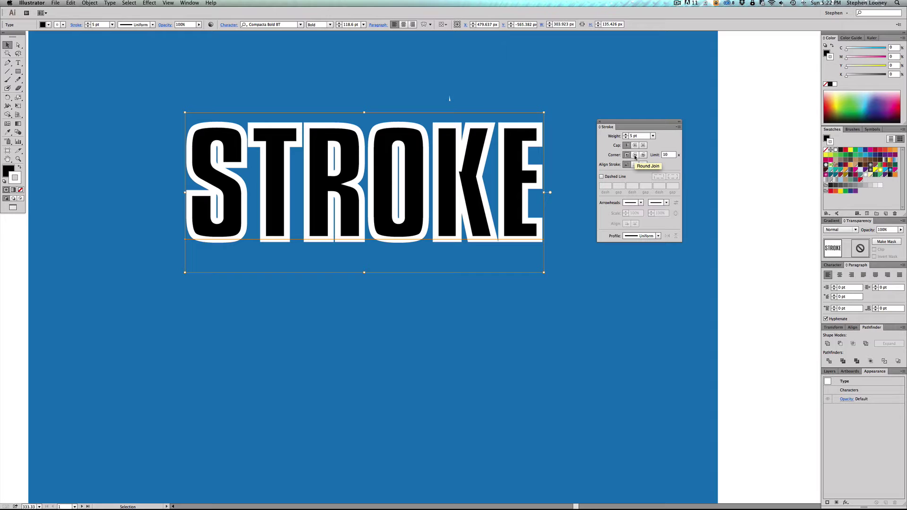
click(635, 155)
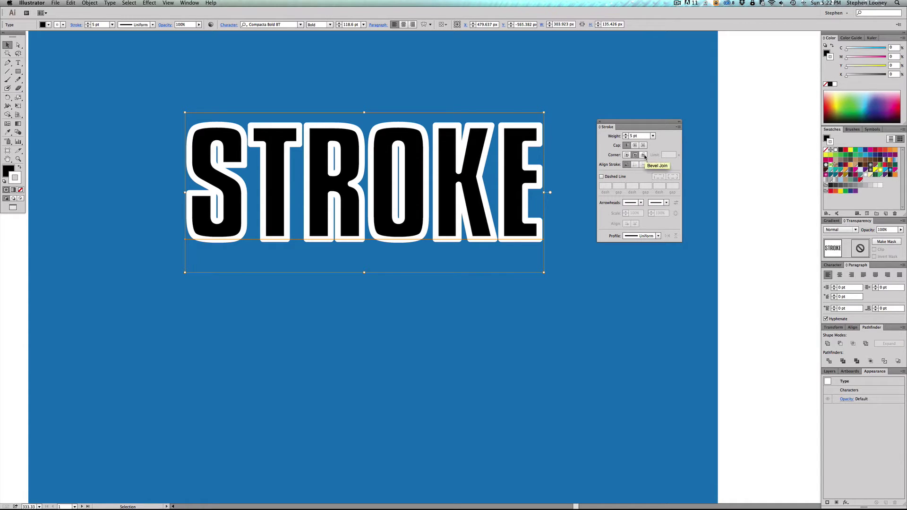
click(644, 155)
click(627, 156)
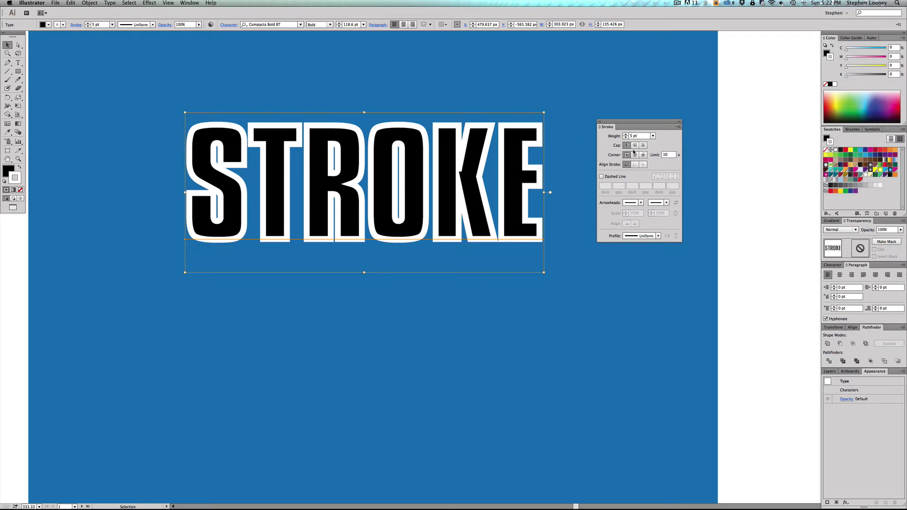
click(626, 134)
click(625, 134)
click(625, 134)
click(625, 134)
click(626, 134)
click(625, 134)
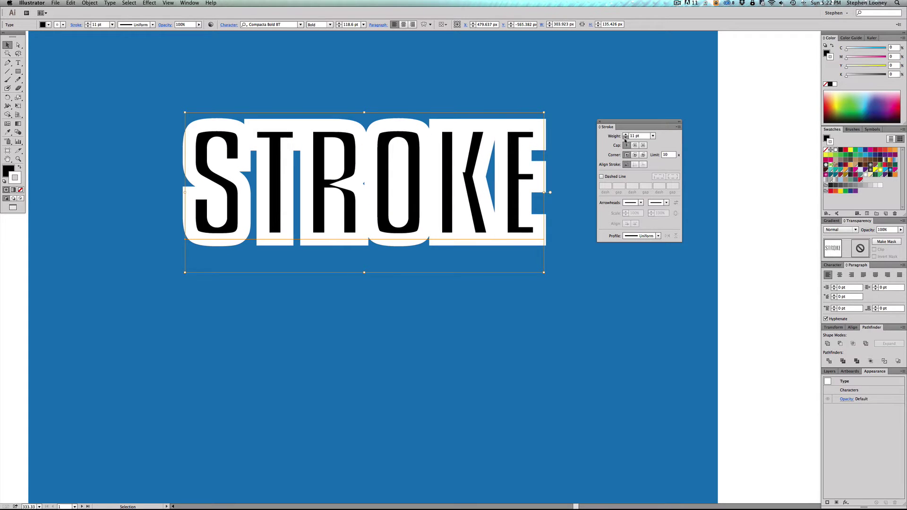
click(625, 137)
click(625, 137)
click(625, 137)
click(626, 137)
click(625, 138)
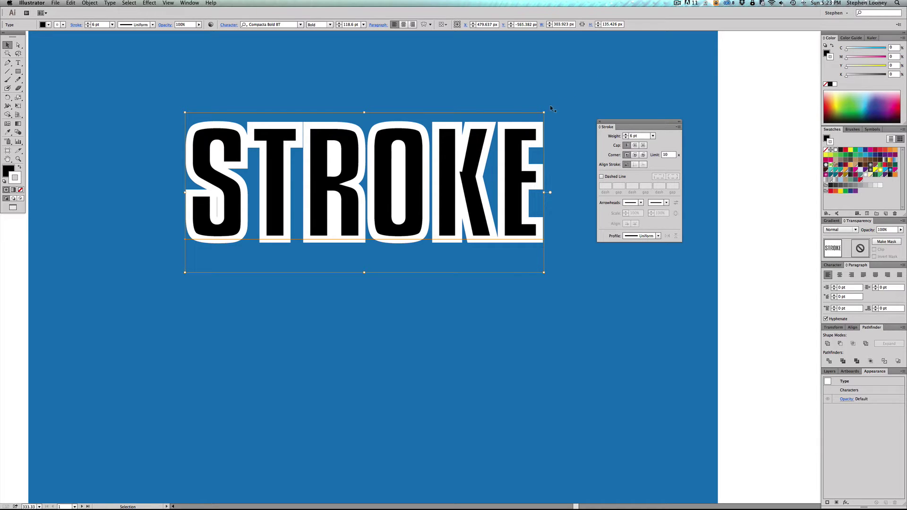
- Draw a closed triangular spike with the Pen tool beside the E's top-right corner
click(7, 63)
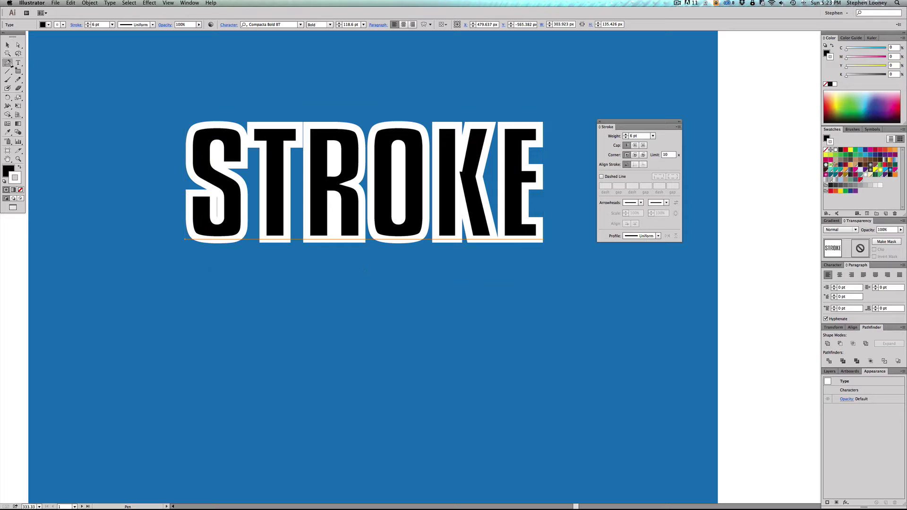
click(540, 122)
click(561, 74)
click(542, 125)
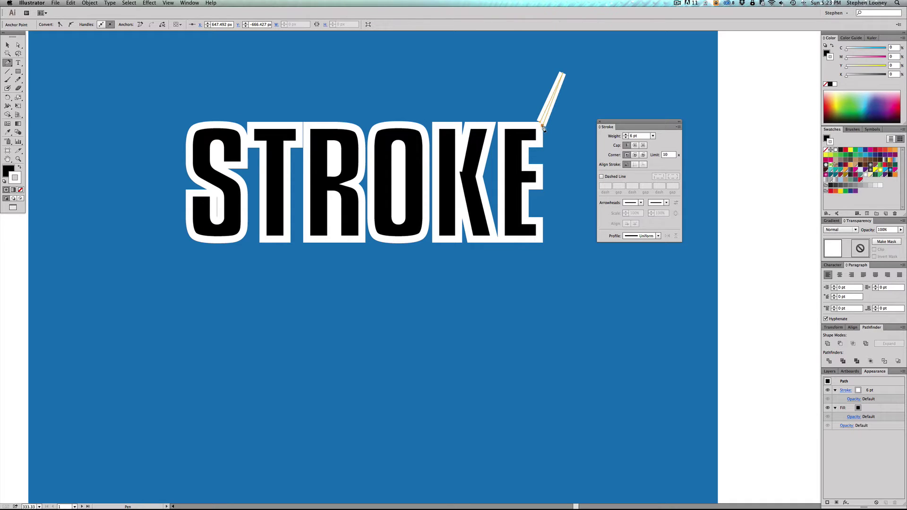
click(540, 122)
- Make the spike white with no outline and pull its tip down to shorten it
click(18, 168)
click(20, 190)
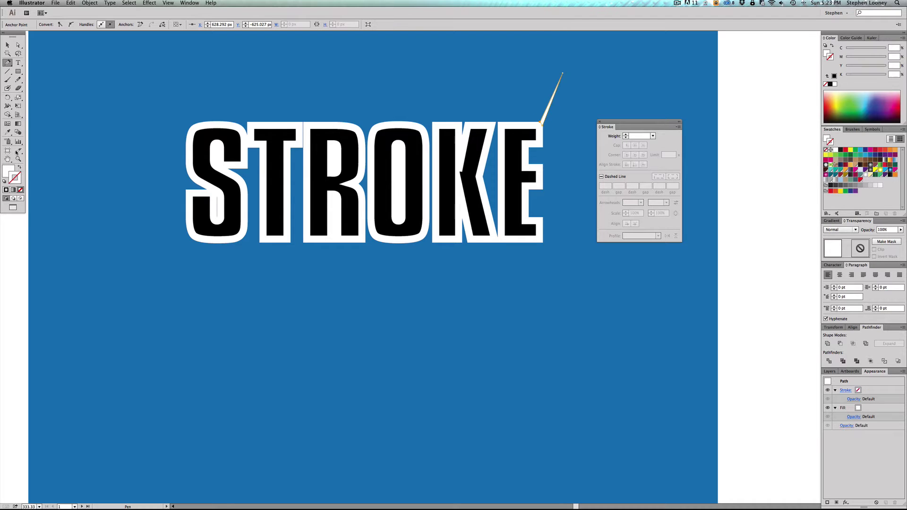
click(7, 45)
click(648, 67)
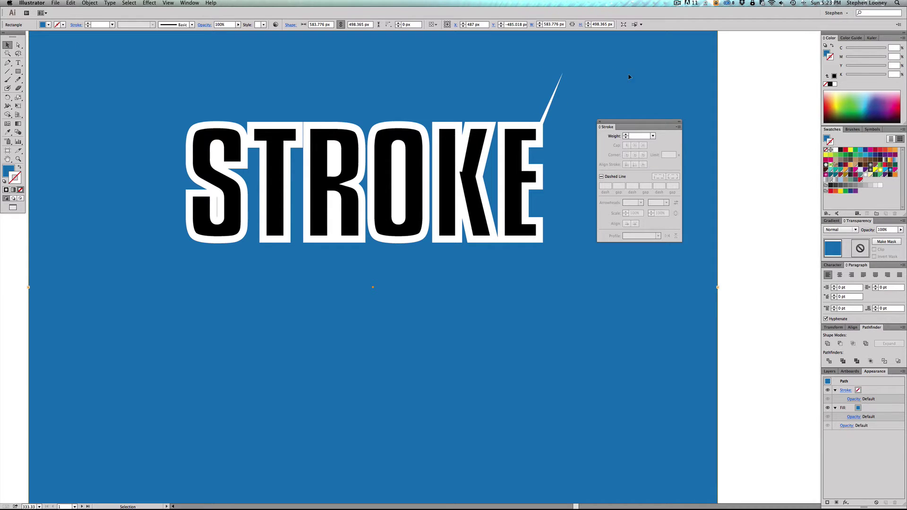
key(a)
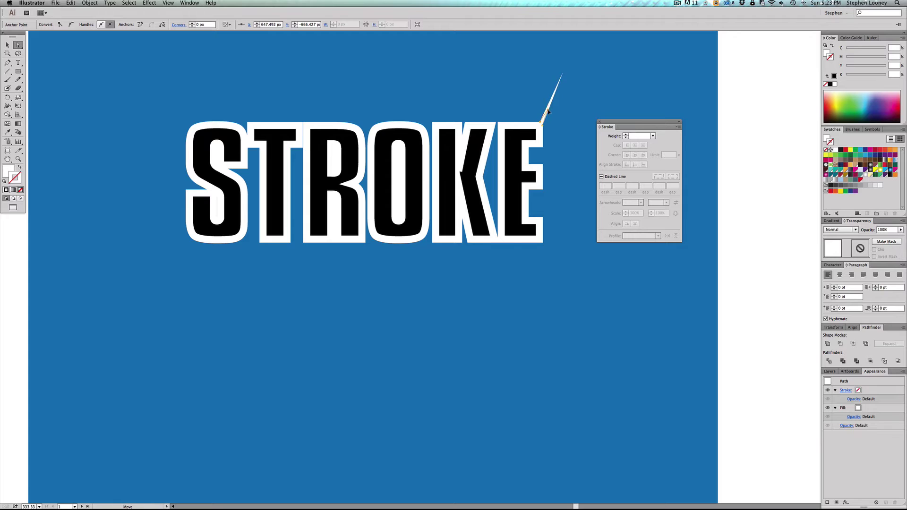
drag(561, 77, 547, 111)
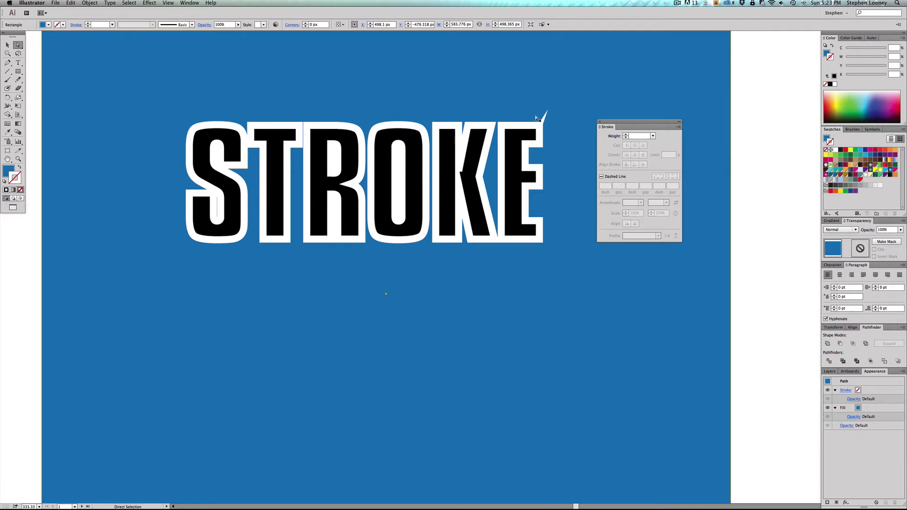
click(532, 130)
- Set the STROKE text outline's miter limit to 2 in the Stroke panel
key(v)
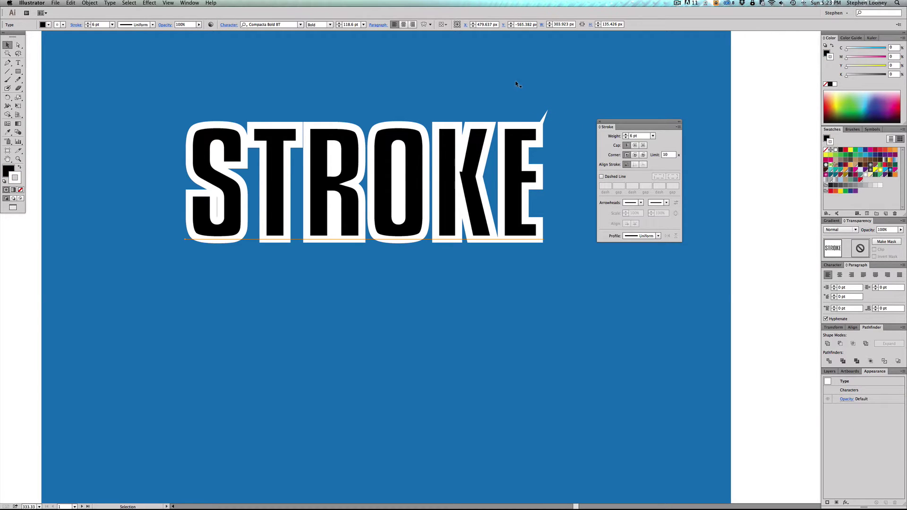
click(517, 84)
click(517, 139)
click(667, 155)
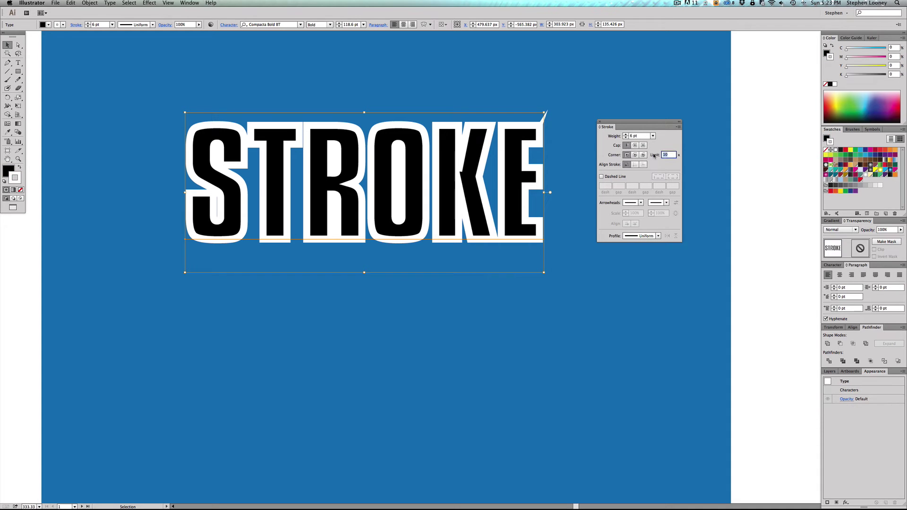
text(7)
key(Up)
key(Down)
key(Down)
key(Down)
key(Down)
key(Down)
key(Up)
click(544, 115)
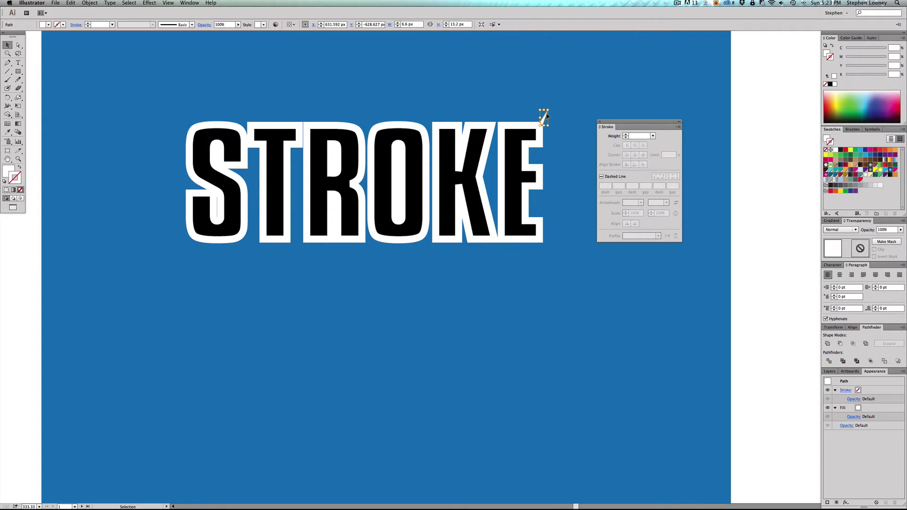
- Convert the selected STROKE text to outlines with Type > Create Outlines
click(516, 153)
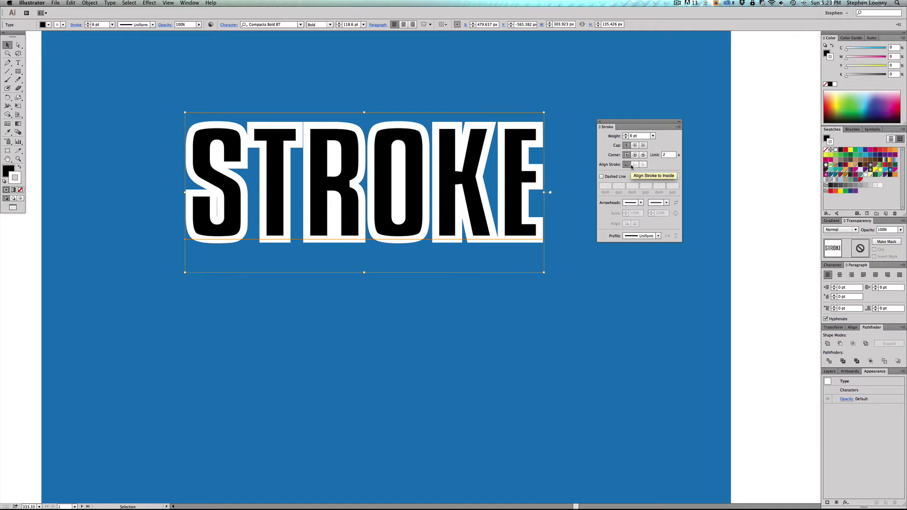
click(110, 2)
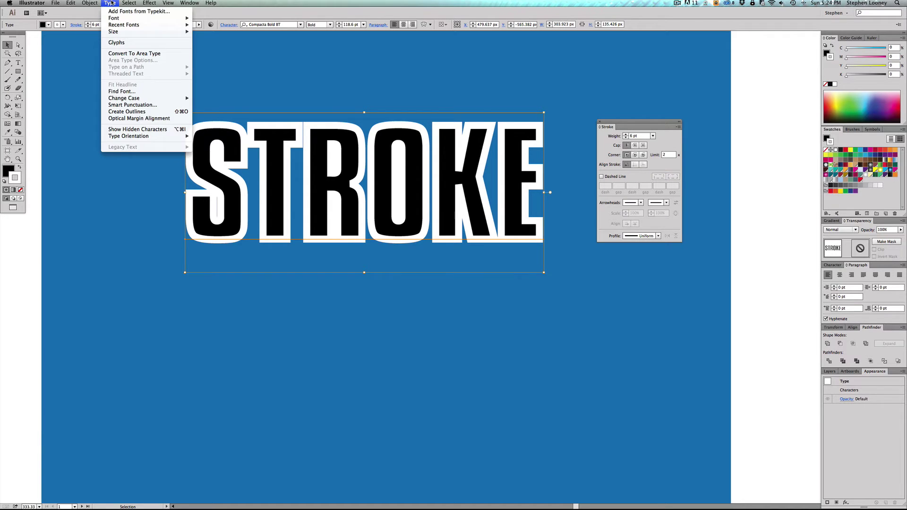
click(127, 111)
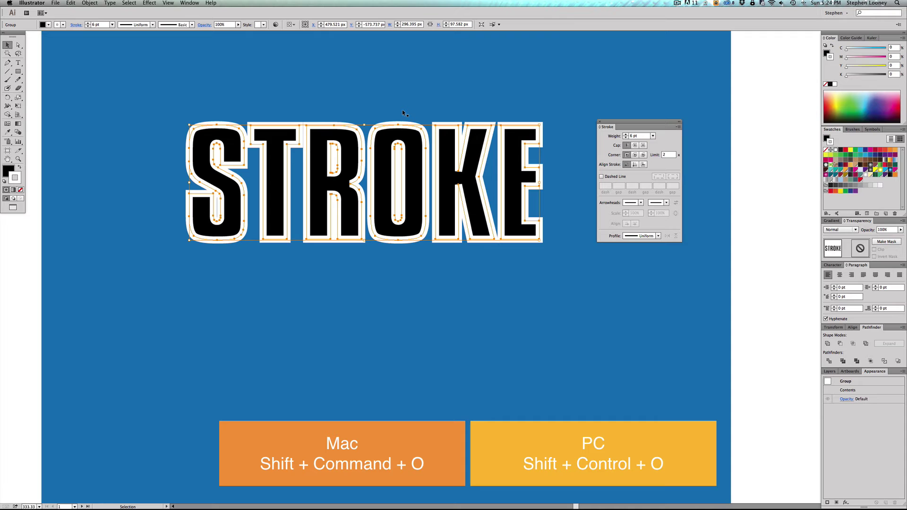
- Align the outlined letters' white stroke to the outside of the letter shapes
drag(407, 113, 418, 130)
key(super+z)
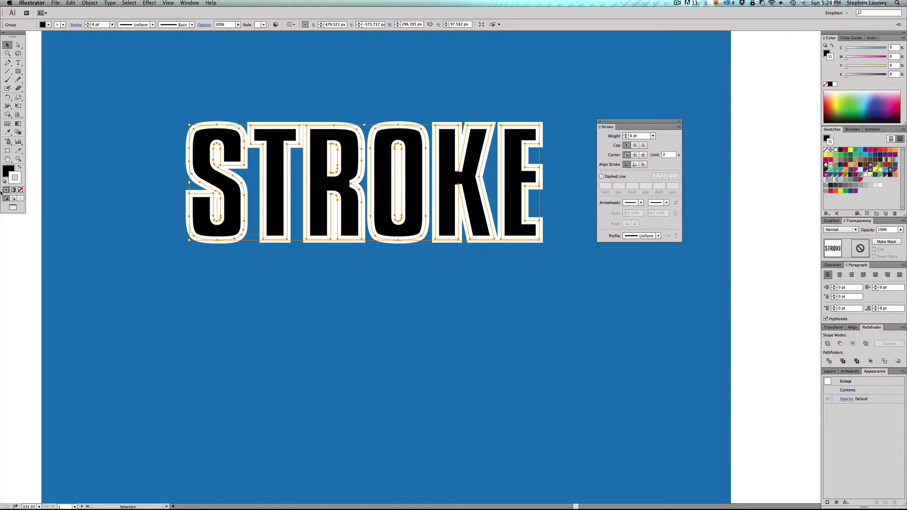
click(20, 189)
key(super+z)
click(626, 137)
click(625, 138)
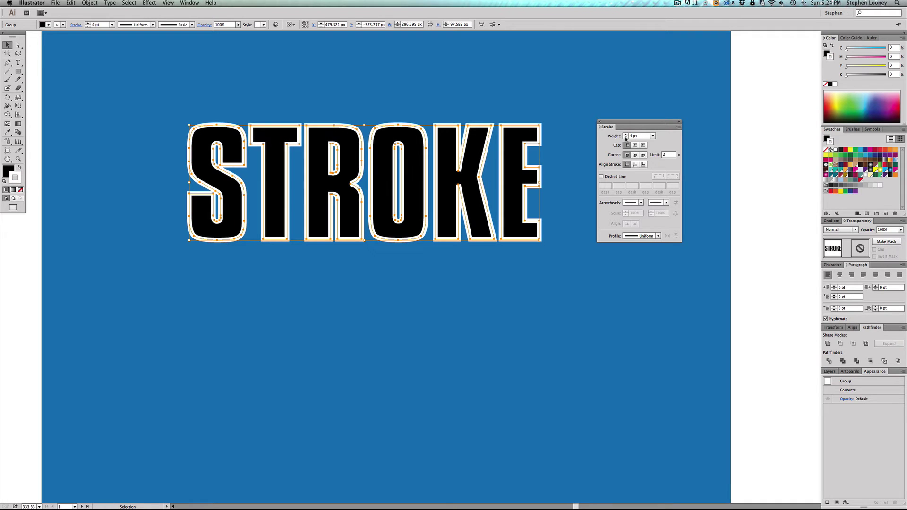
click(635, 165)
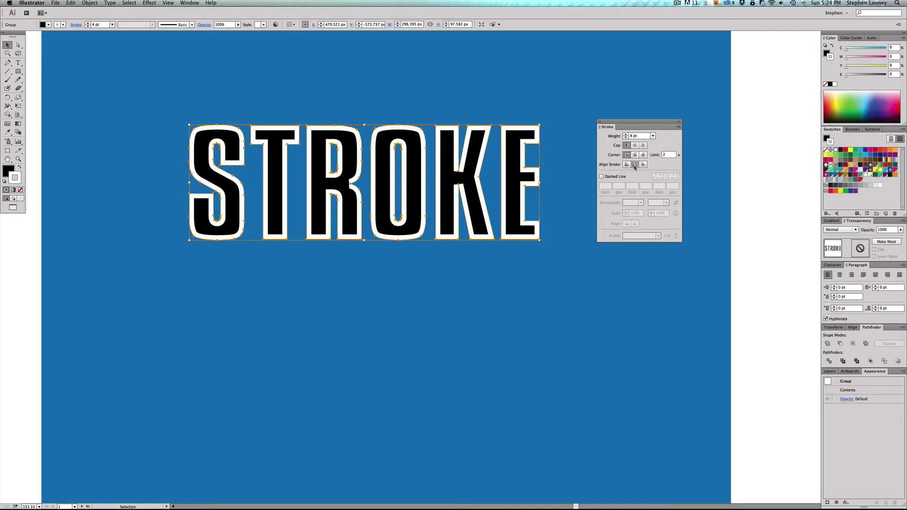
click(643, 165)
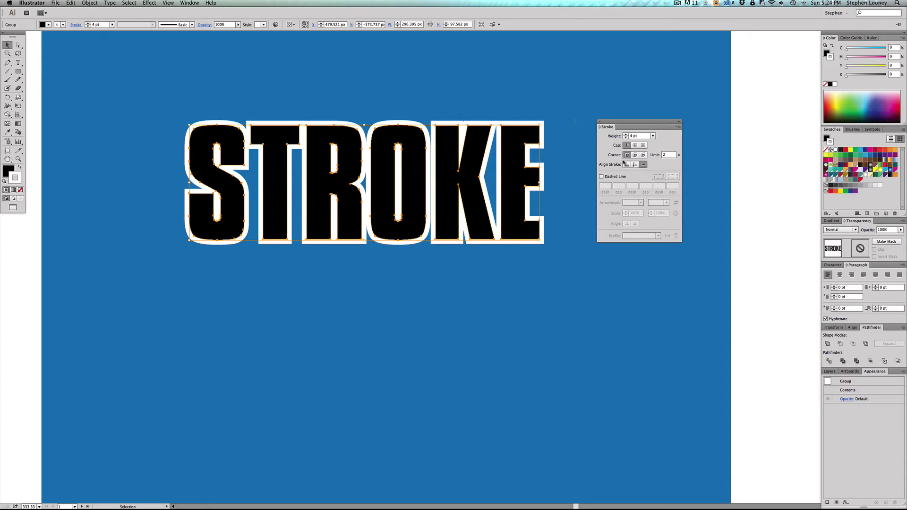
click(21, 189)
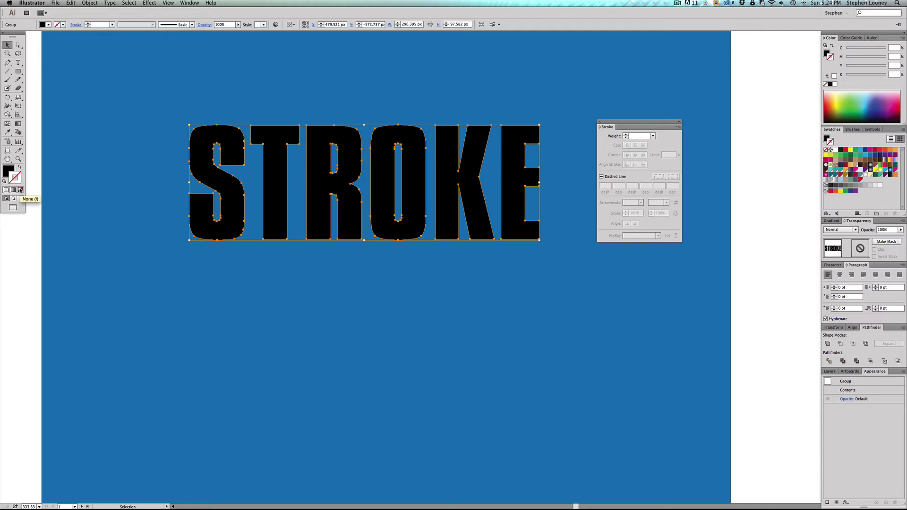
key(super+z)
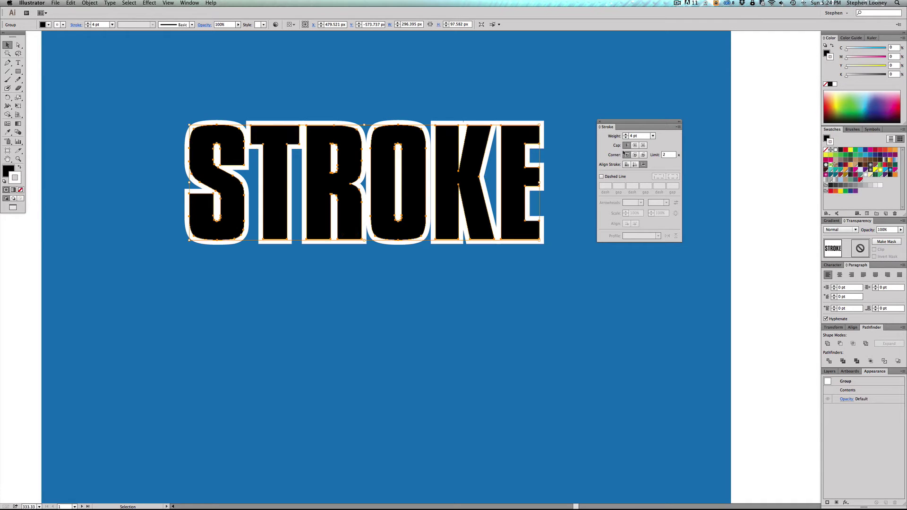
- Set the white outline weight to 6 pt after trying up to 11 pt
click(625, 134)
click(625, 135)
click(625, 134)
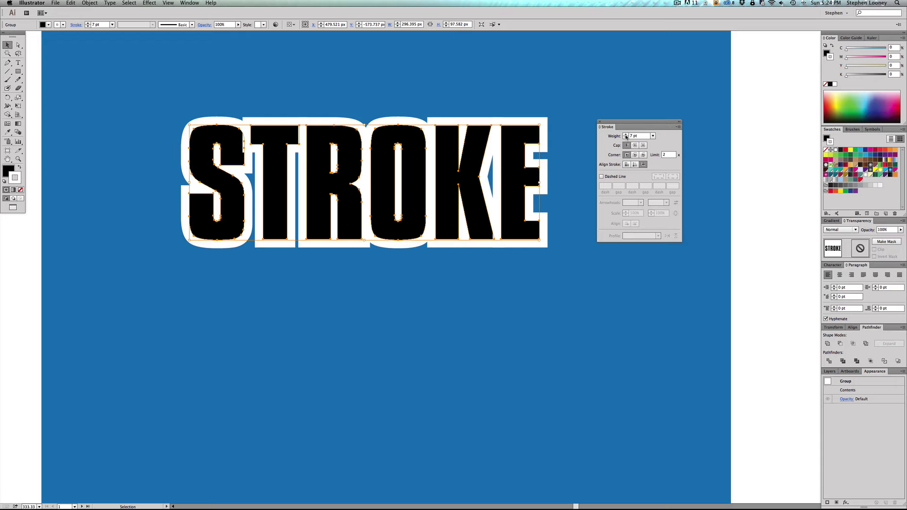
click(625, 134)
click(625, 135)
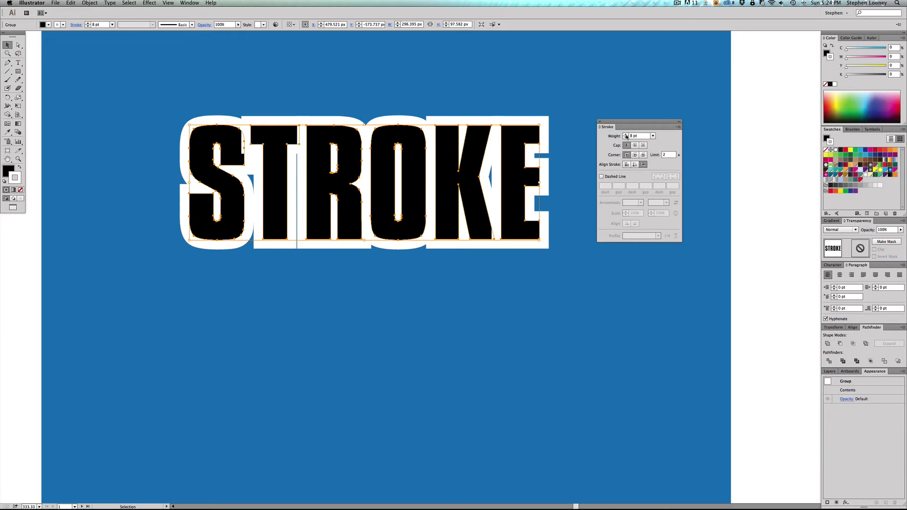
click(625, 135)
click(626, 135)
click(625, 137)
click(625, 137)
click(625, 138)
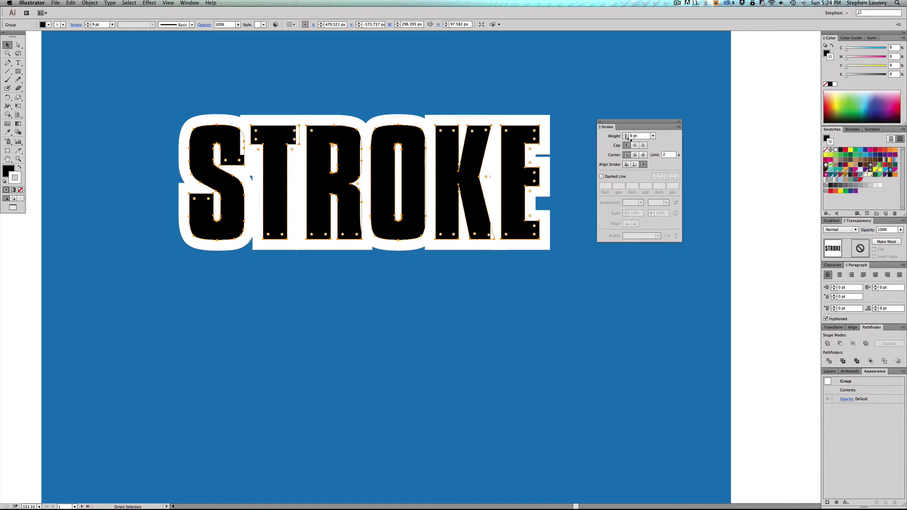
click(625, 137)
click(625, 137)
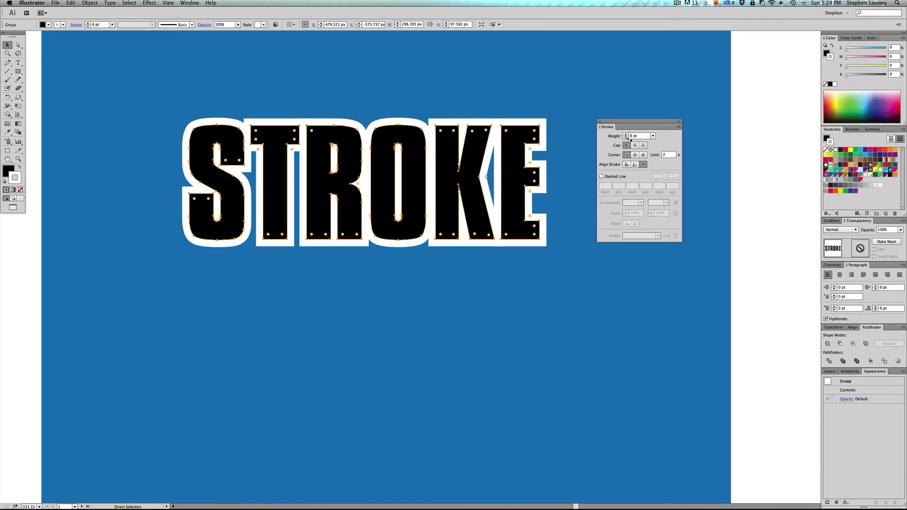
click(543, 97)
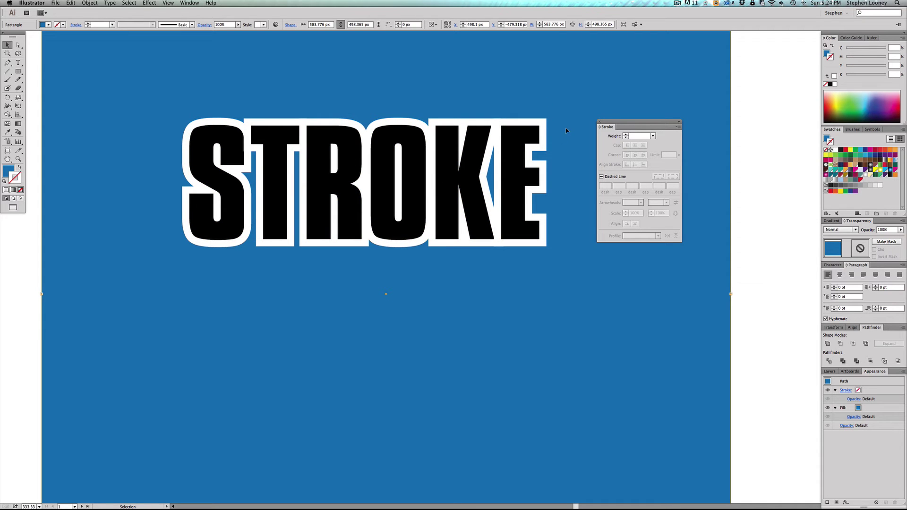
- Center the letters' stroke on their edges and lower its weight
click(488, 178)
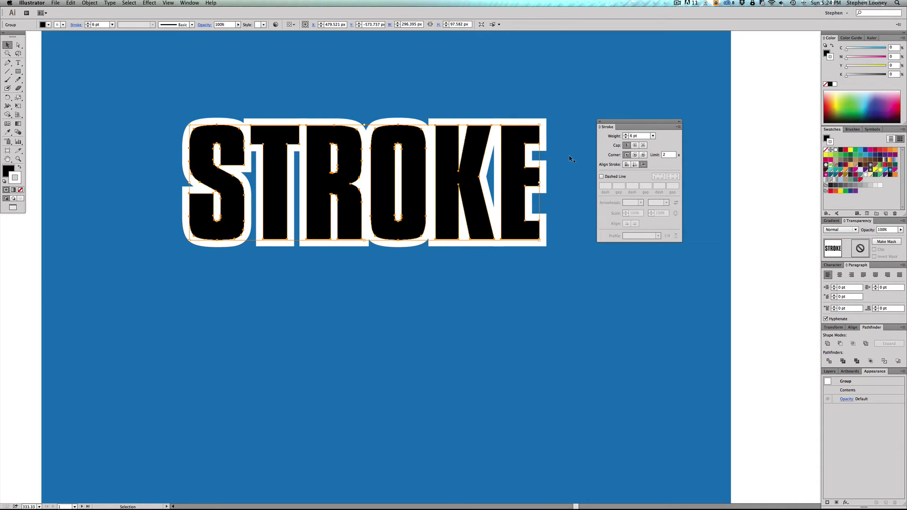
click(627, 164)
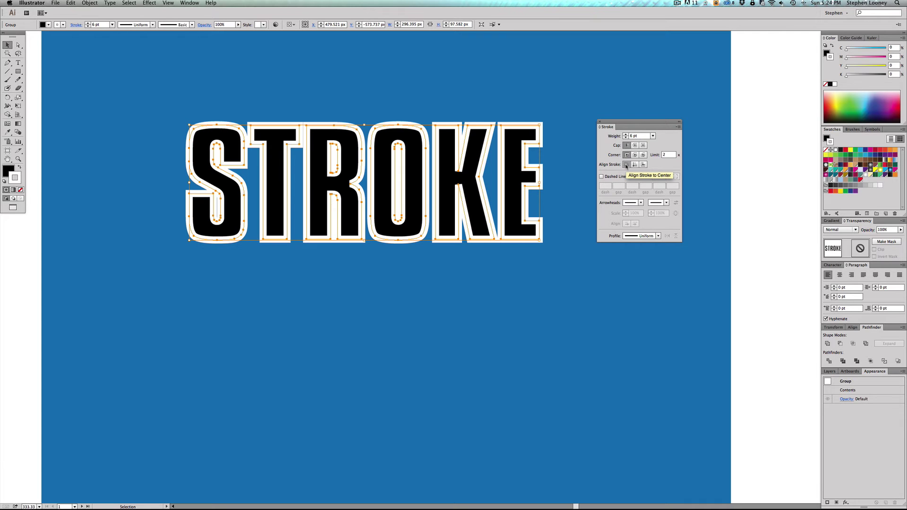
click(624, 137)
click(625, 137)
click(625, 138)
click(624, 137)
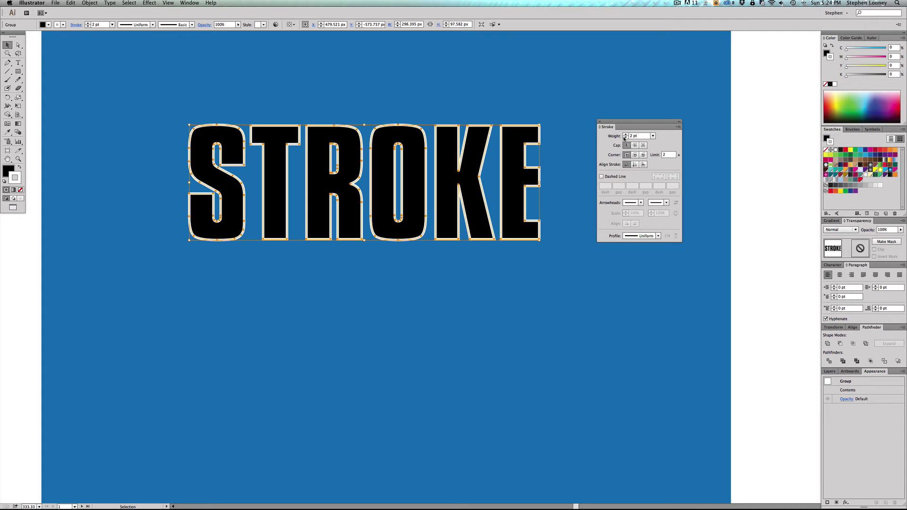
click(625, 138)
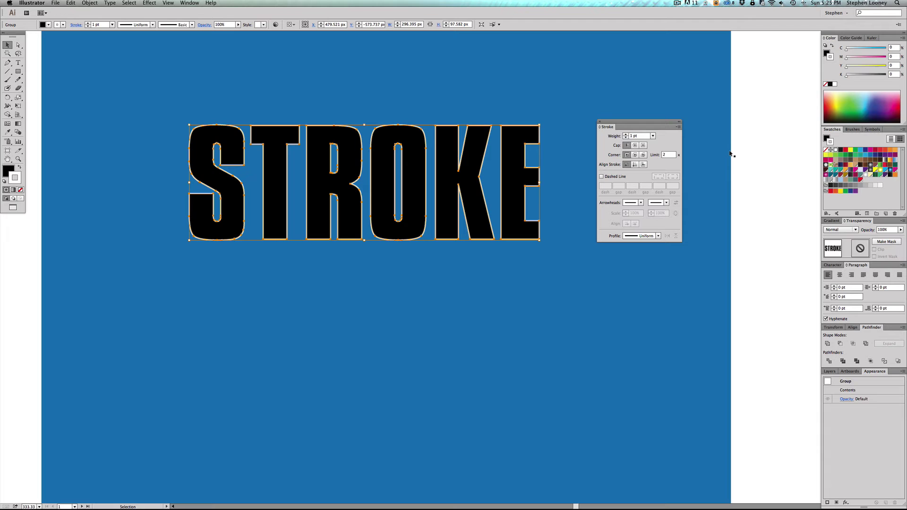
- Turn on Dashed Line for the letter outlines with a 2 pt first dash
click(401, 187)
click(446, 185)
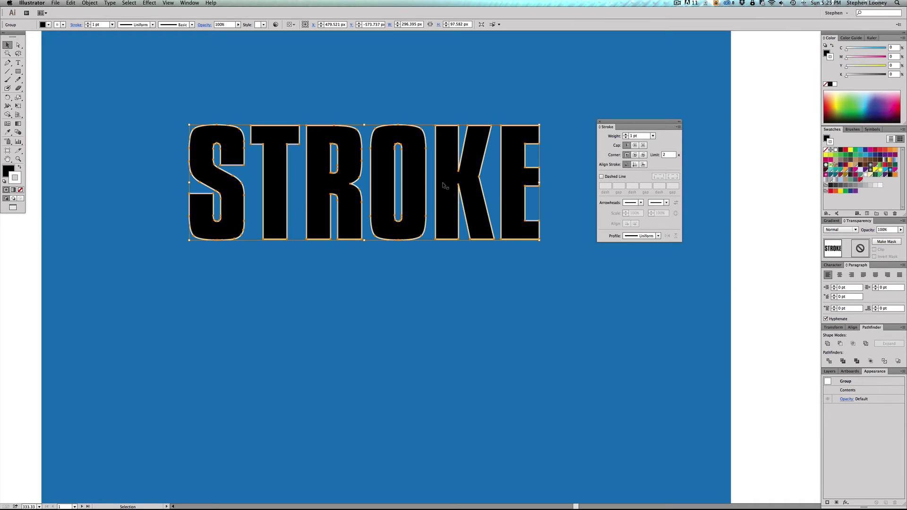
click(601, 176)
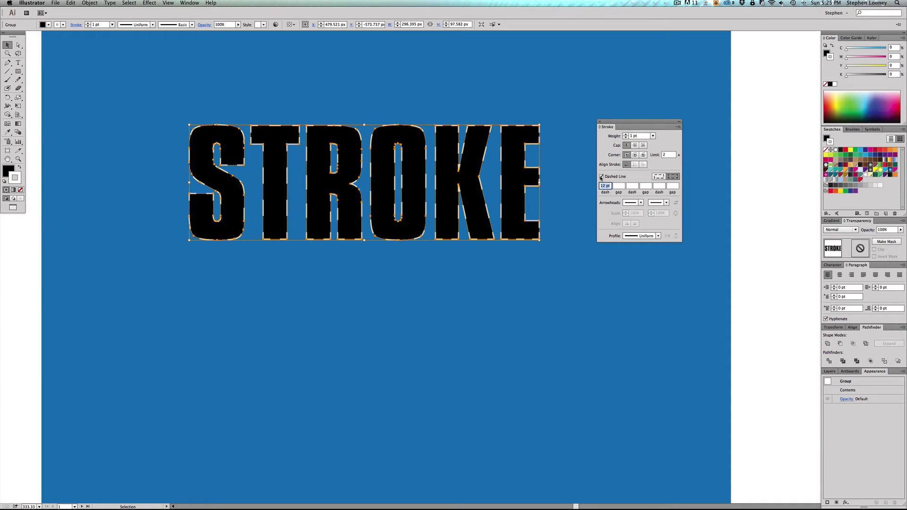
click(632, 186)
click(606, 186)
click(602, 186)
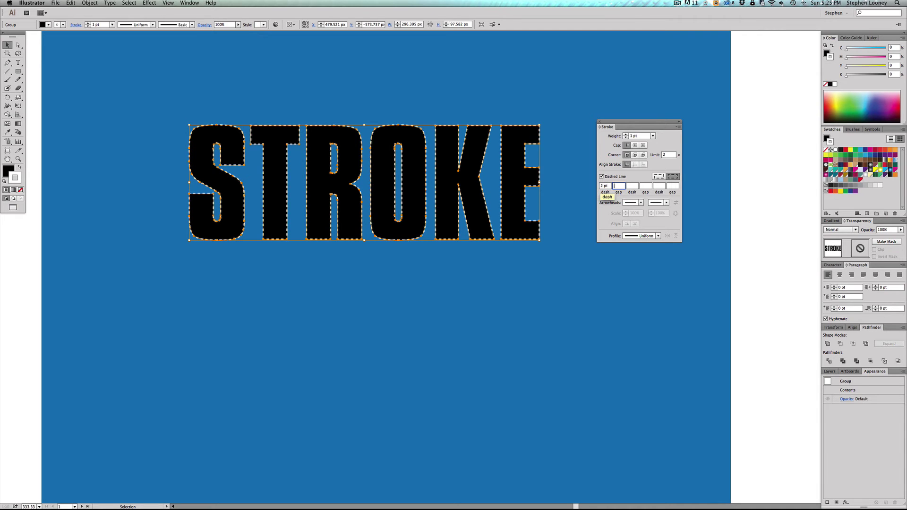
click(538, 165)
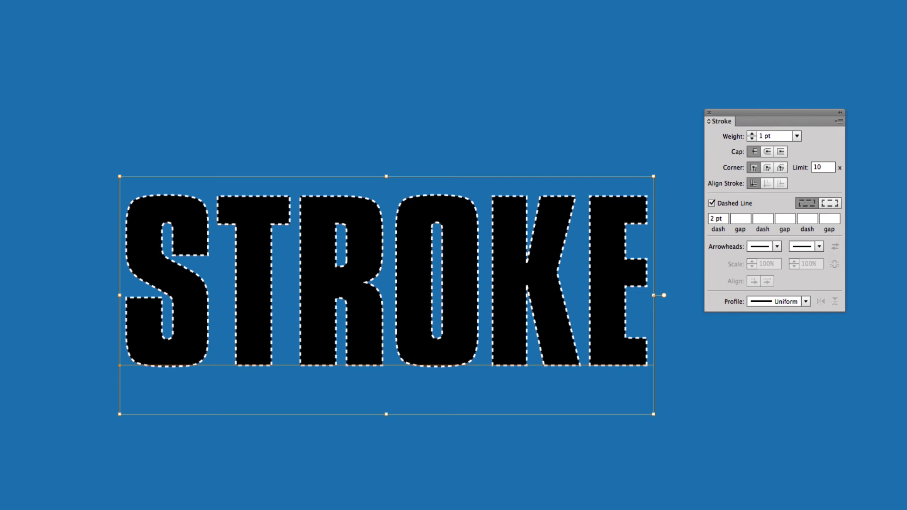
- Draw a wave path above STROKE, add Arrow 1 at its start, and remove its fill
key(ctrl+shift+a)
key(p)
mouse_move(92, 142)
mouse_down()
mouse_move(122, 90)
mouse_move(110, 103)
mouse_up()
mouse_move(154, 70)
mouse_down()
mouse_move(190, 143)
mouse_move(243, 101)
mouse_move(301, 121)
mouse_move(354, 85)
mouse_move(353, 76)
mouse_up()
key(Escape)
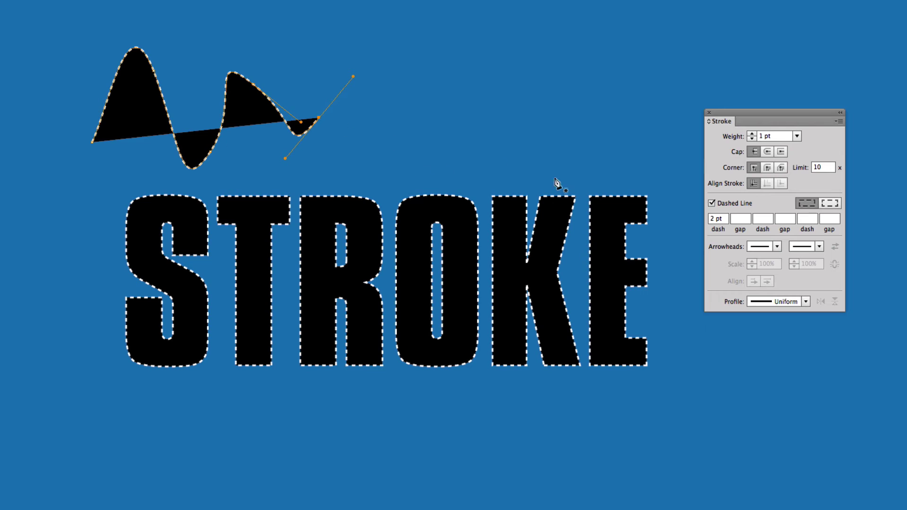
click(773, 246)
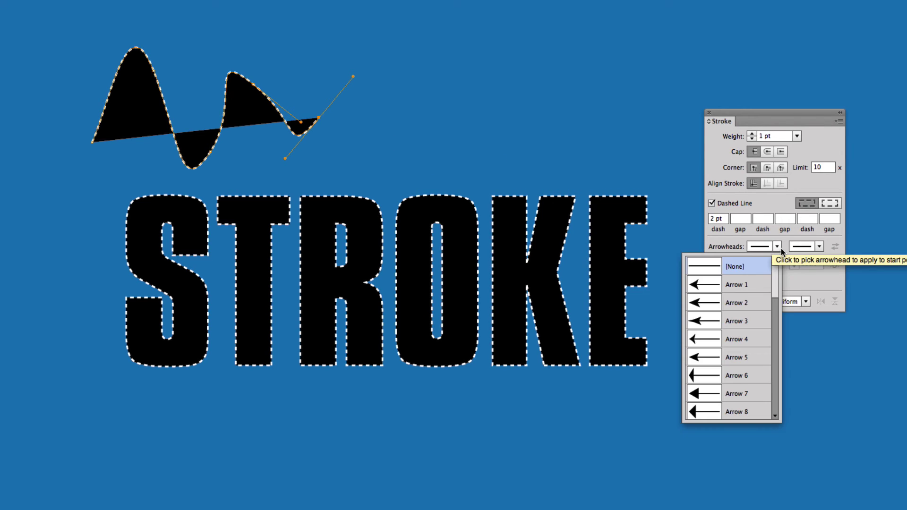
click(708, 285)
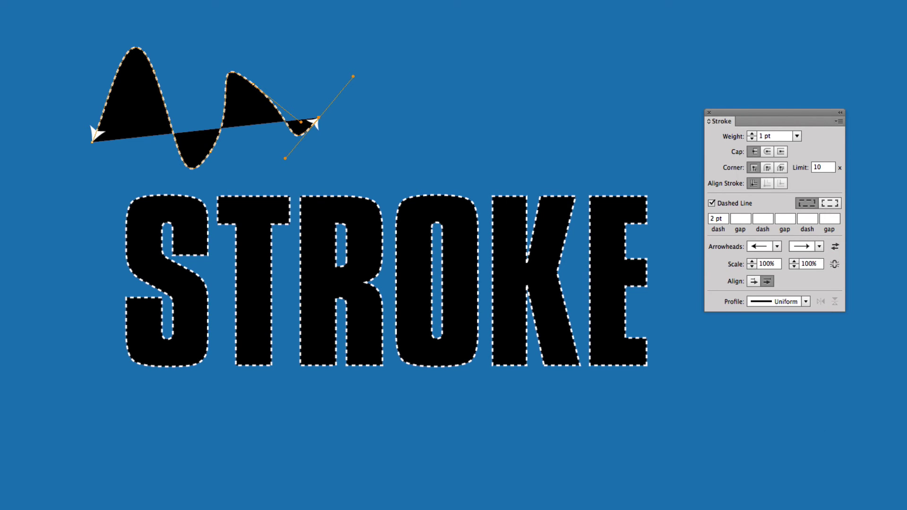
key(slash)
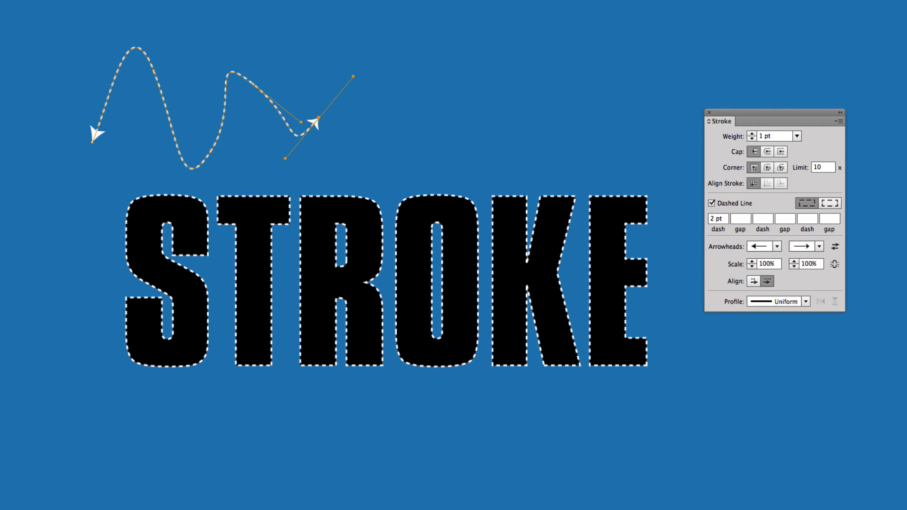
click(271, 131)
- Reshape the wave's curve near its arrowhead end, then return to the lettering view
key(super+equal)
key(super+equal)
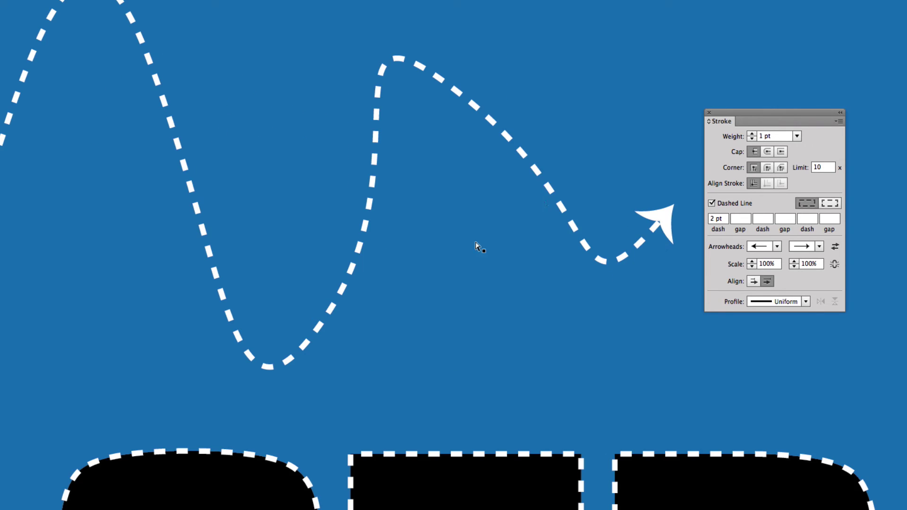
click(675, 206)
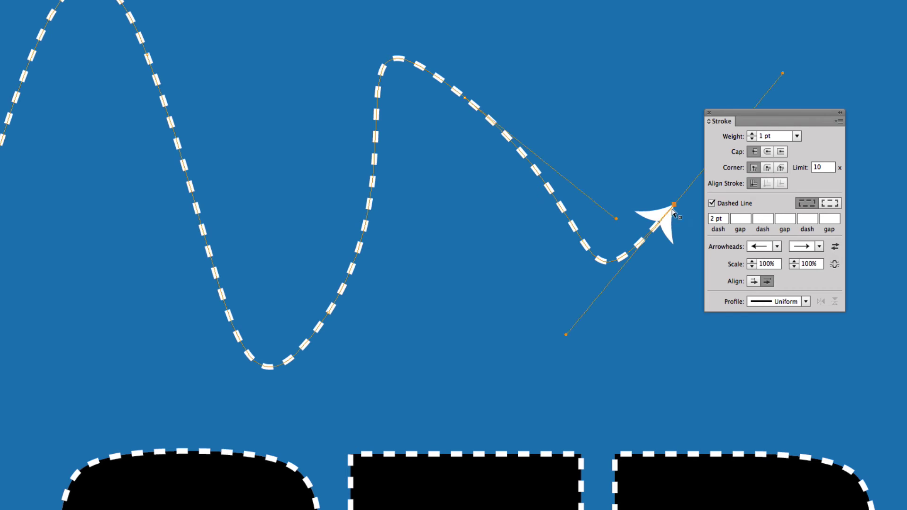
drag(566, 335, 713, 61)
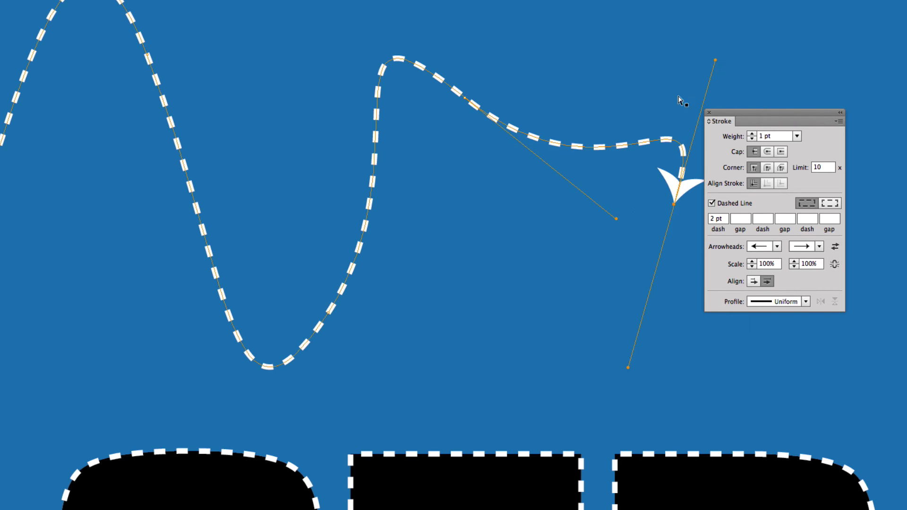
key(super+minus)
alt+click(599, 300)
mouse_move(395, 293)
mouse_down()
mouse_move(279, 234)
mouse_move(175, 241)
mouse_up()
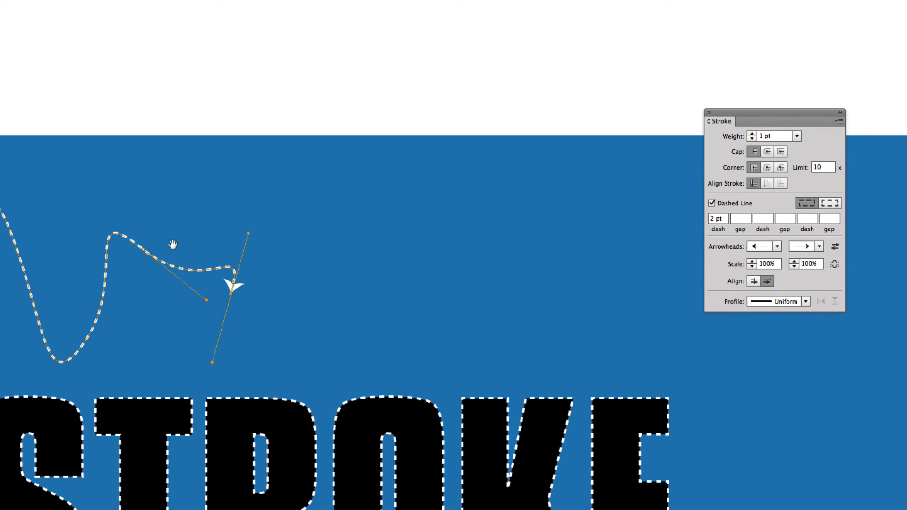
drag(237, 228, 243, 178)
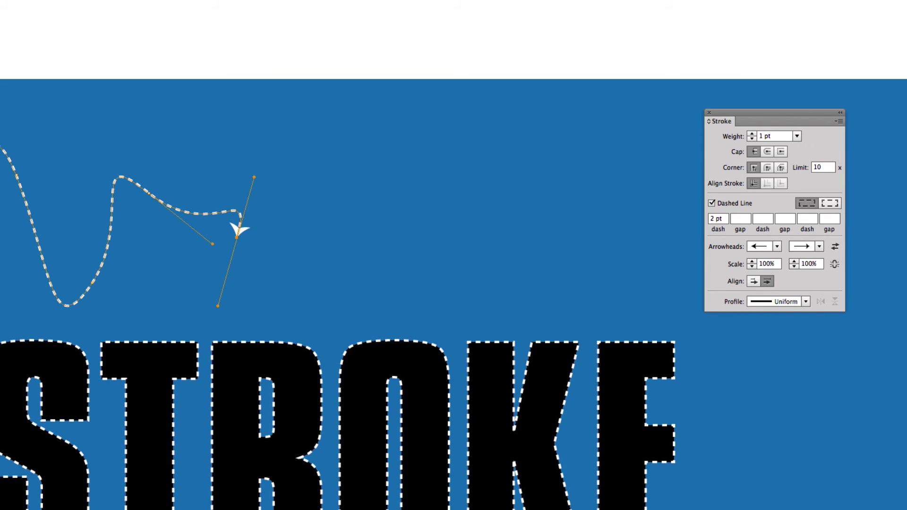
- Draw a second dashed curve with an end arrowhead, plus a freehand zigzag line
click(272, 274)
mouse_move(344, 179)
mouse_down()
mouse_move(456, 218)
mouse_move(473, 202)
mouse_up()
drag(491, 241, 647, 152)
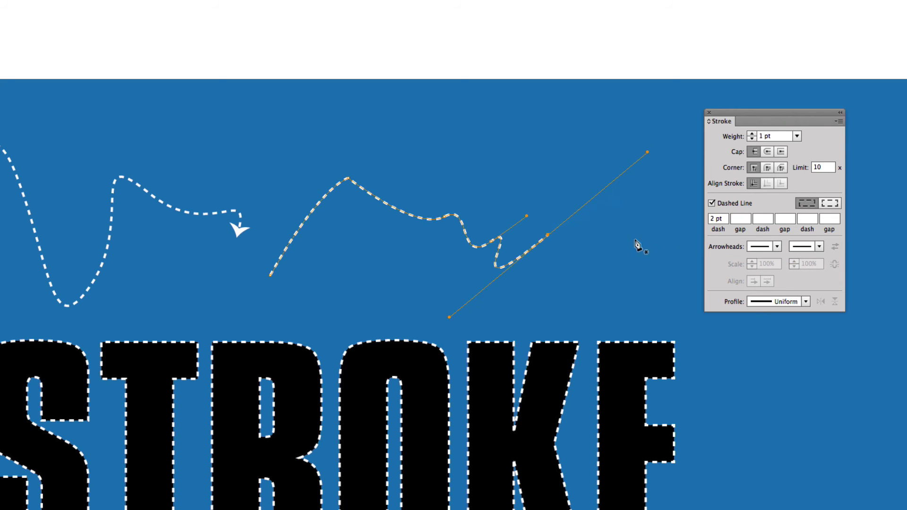
click(818, 242)
click(754, 329)
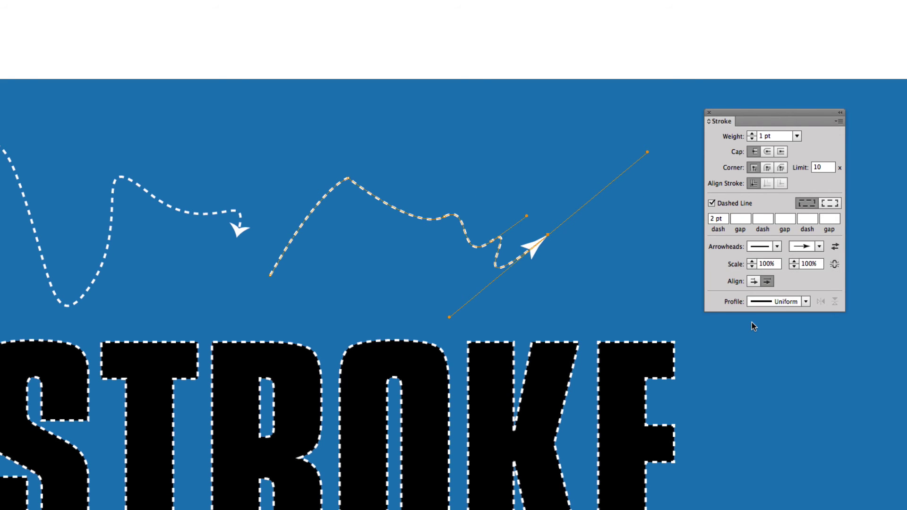
key(n)
mouse_move(98, 129)
mouse_down()
mouse_move(222, 168)
mouse_move(380, 124)
mouse_move(466, 138)
mouse_move(496, 162)
mouse_up()
- Delete the three practice freehand paths and zoom out to the whole STROKE artwork
key(ctrl+a)
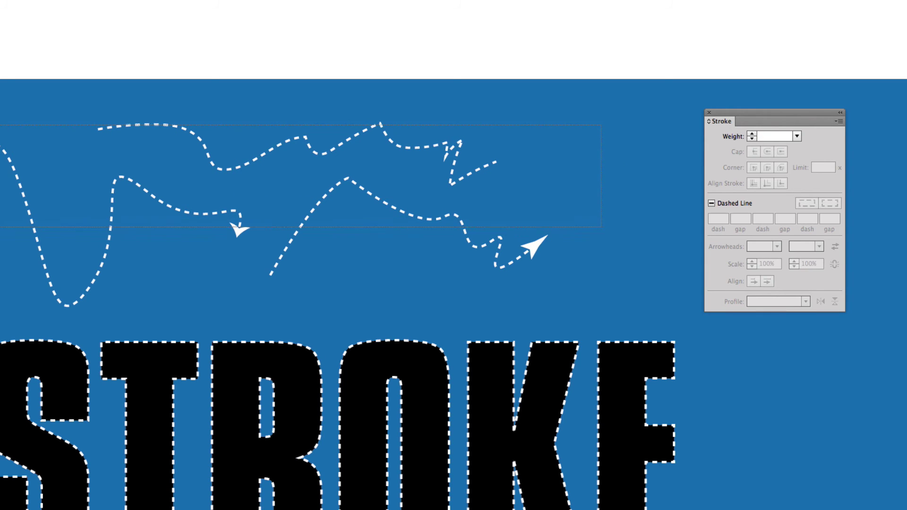
key(Delete)
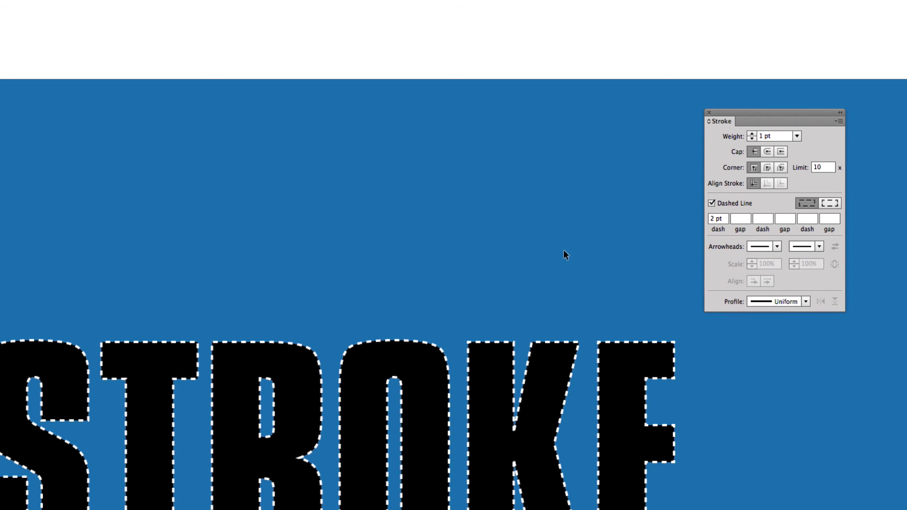
key(ctrl+minus)
scroll(551, 275, right, 5)
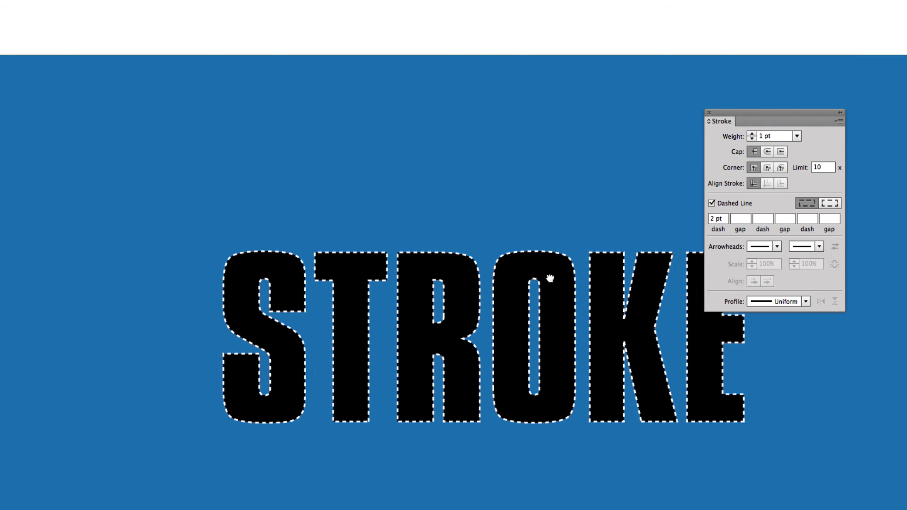
scroll(565, 286, down, 3)
- Keep the Uniform stroke width profile and select the STROKE text object
click(806, 301)
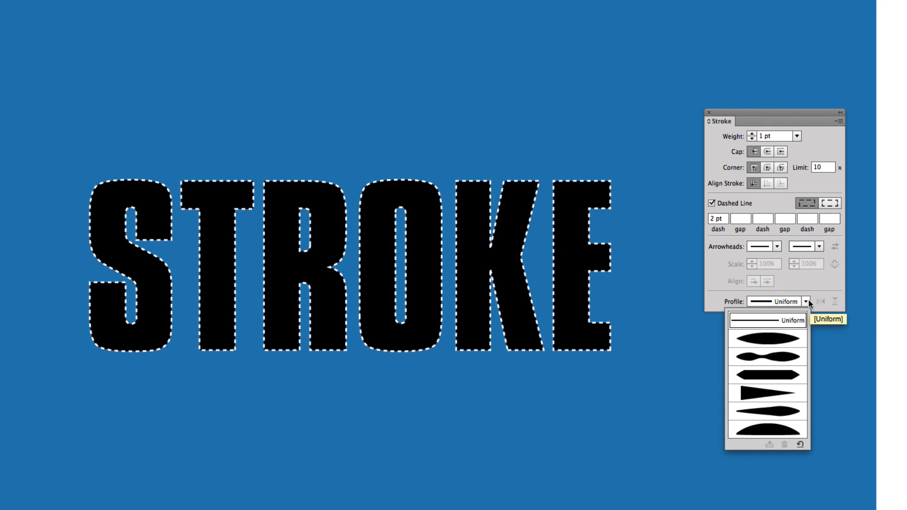
click(806, 302)
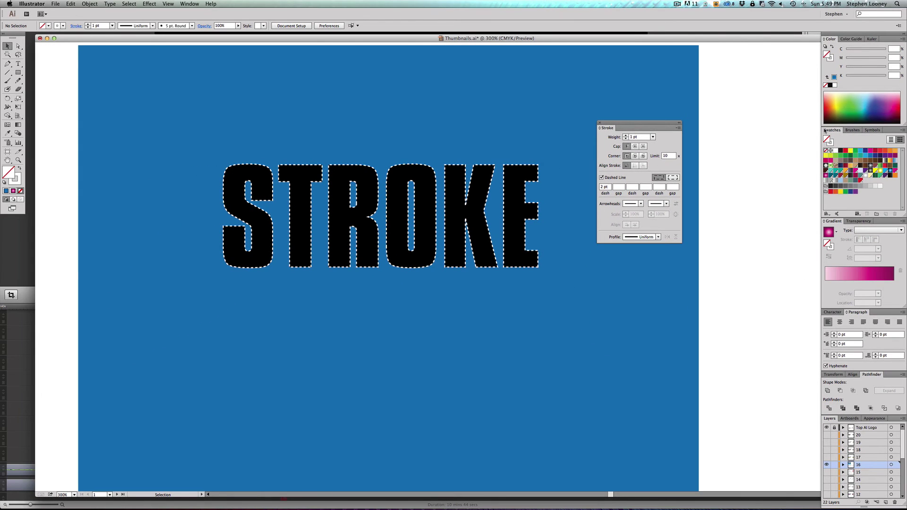
click(421, 280)
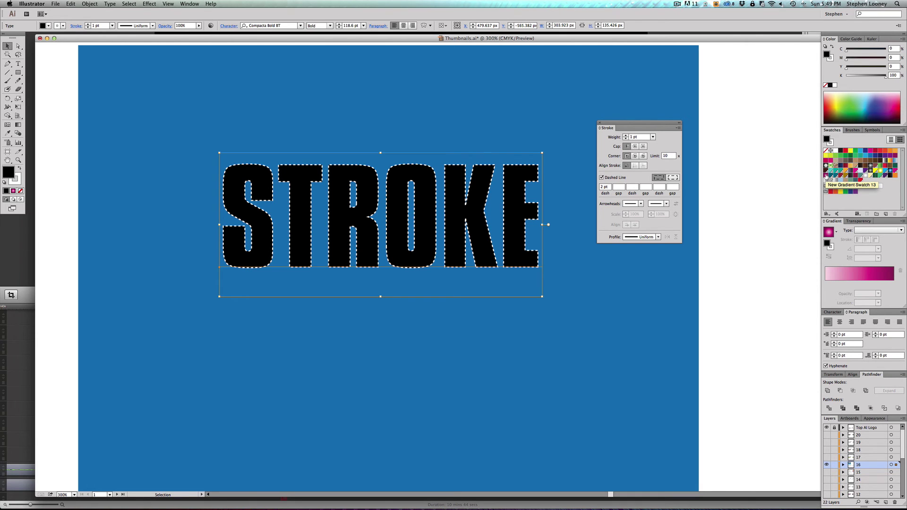
- Move the blue radial gradient onto the text's stroke and convert the STROKE text to outlines
click(890, 173)
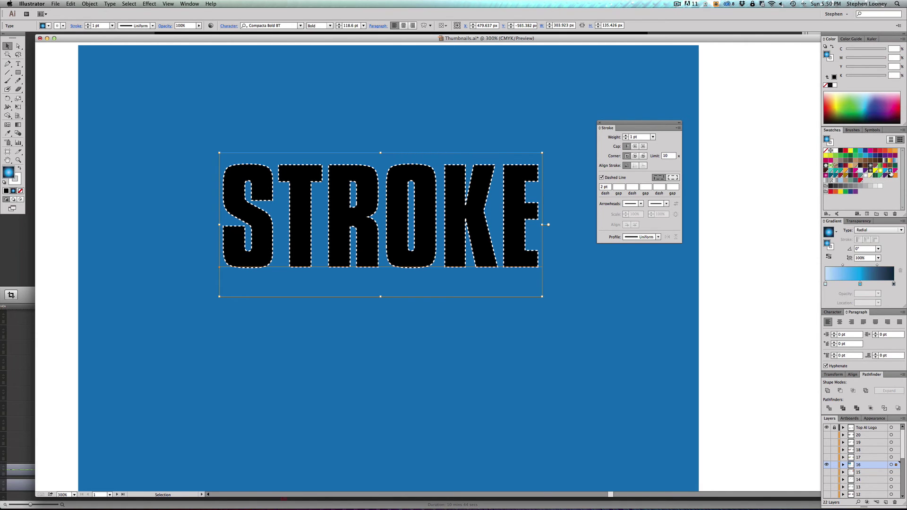
key(x)
click(890, 174)
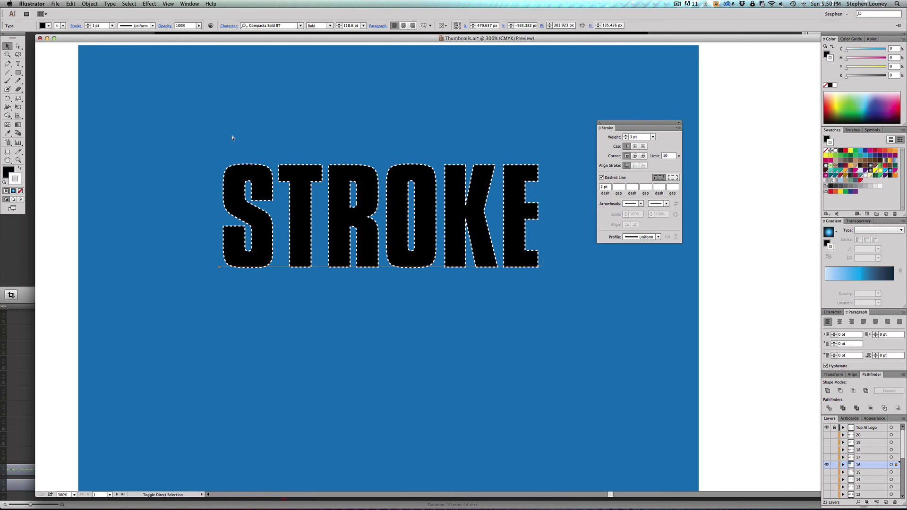
key(super+shift+o)
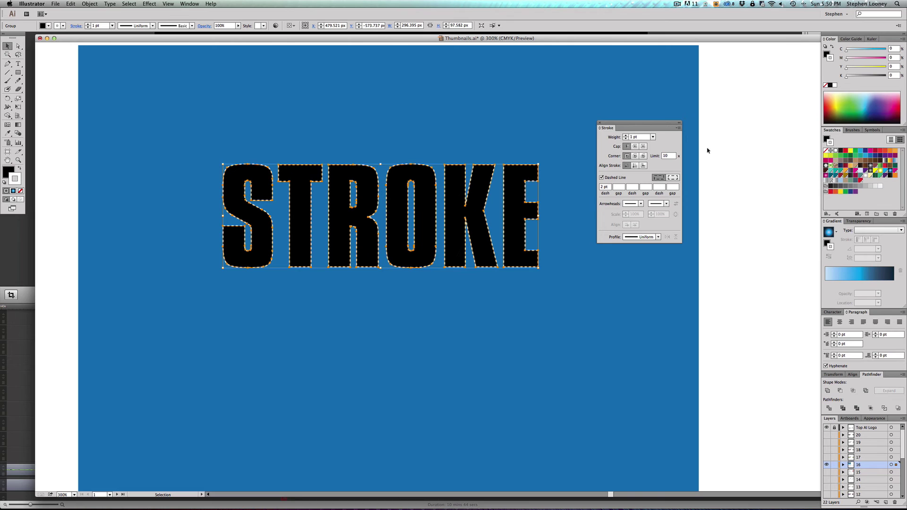
- Give the outlined letters a solid, non-dashed 4 pt blue-gradient stroke
click(889, 171)
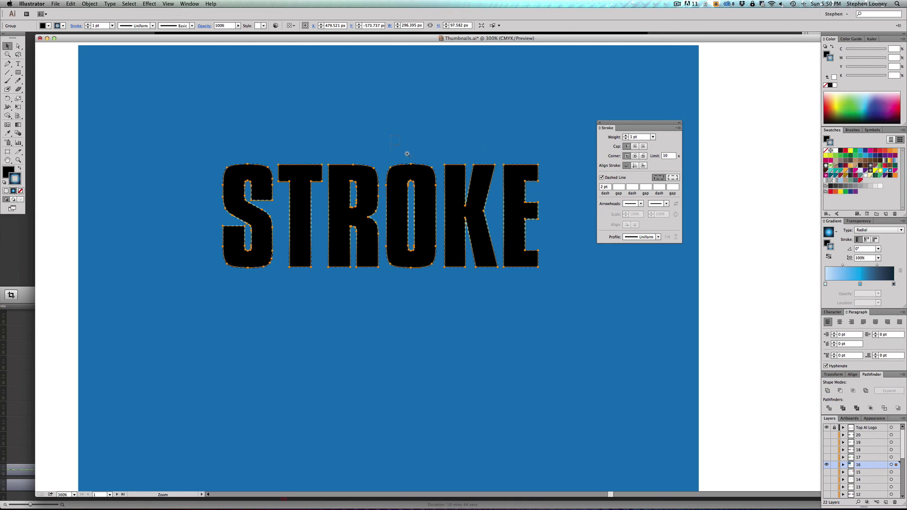
scroll(524, 208, up, 4)
click(602, 177)
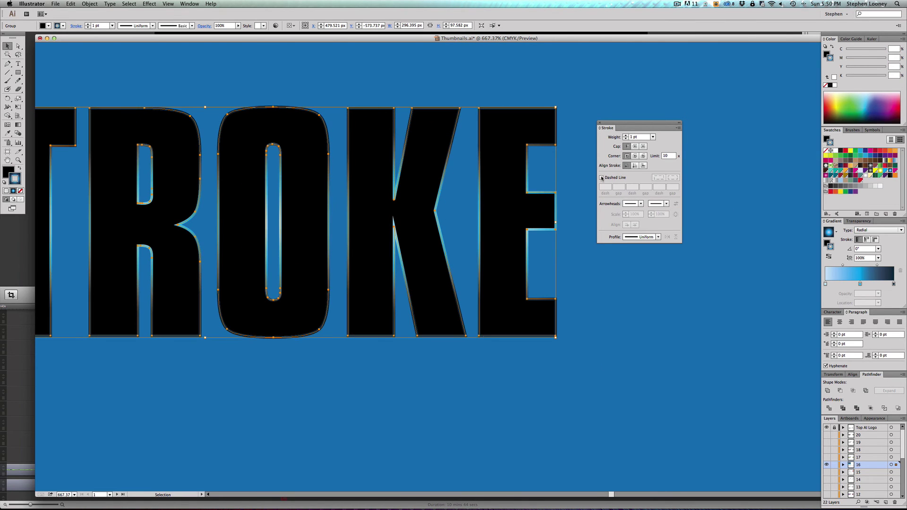
click(626, 135)
click(626, 135)
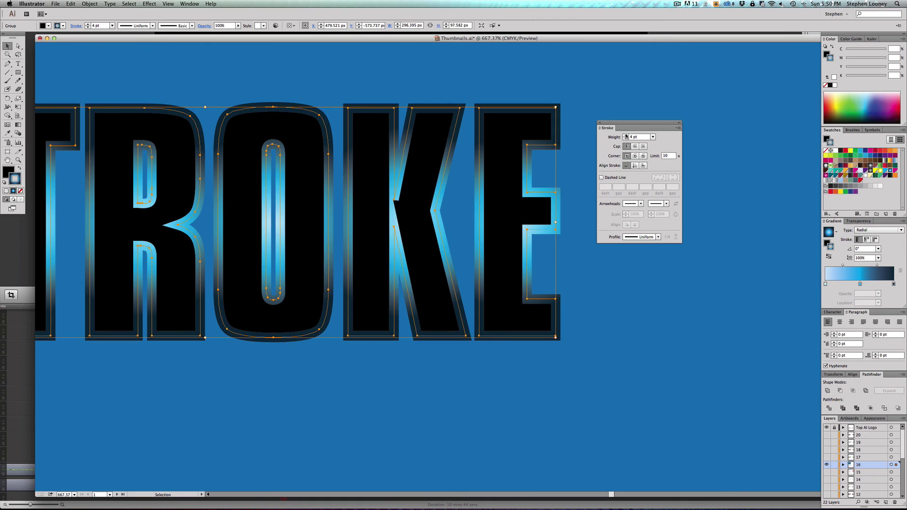
click(626, 135)
- Align the letters' stroke to the outside of the letter paths
alt+super+click(451, 255)
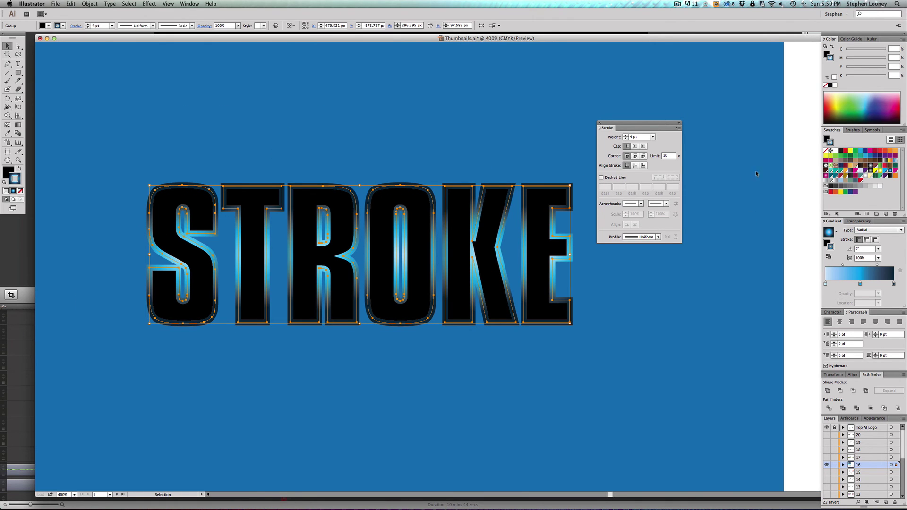
click(635, 165)
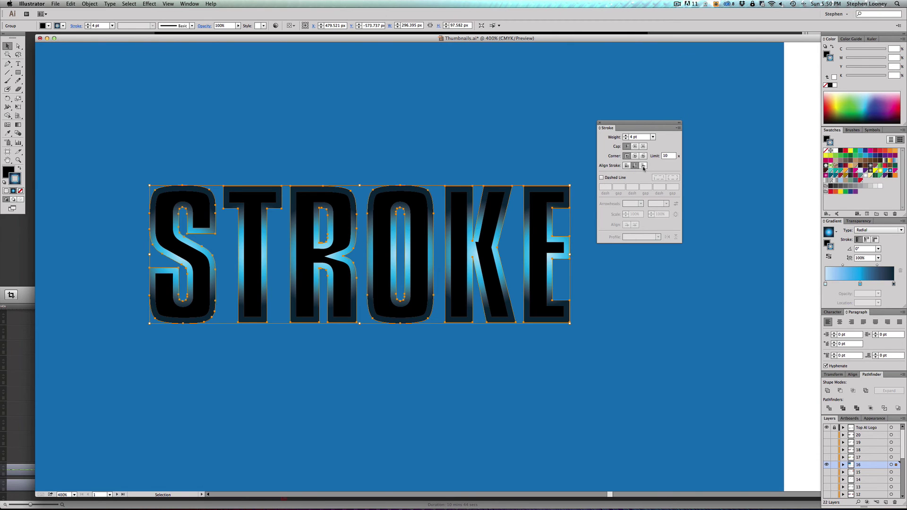
click(643, 165)
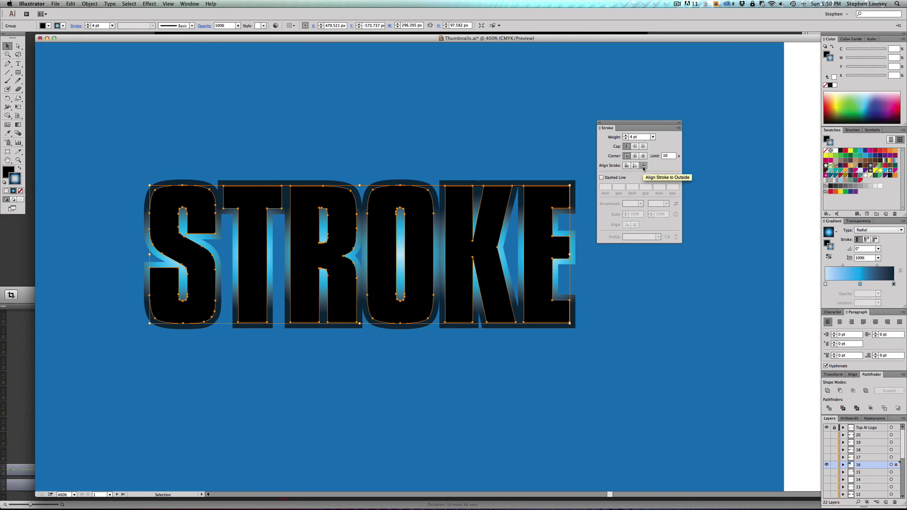
- Make the stroke gradient linear at a 90° angle, then deselect the letters and zoom out
click(867, 240)
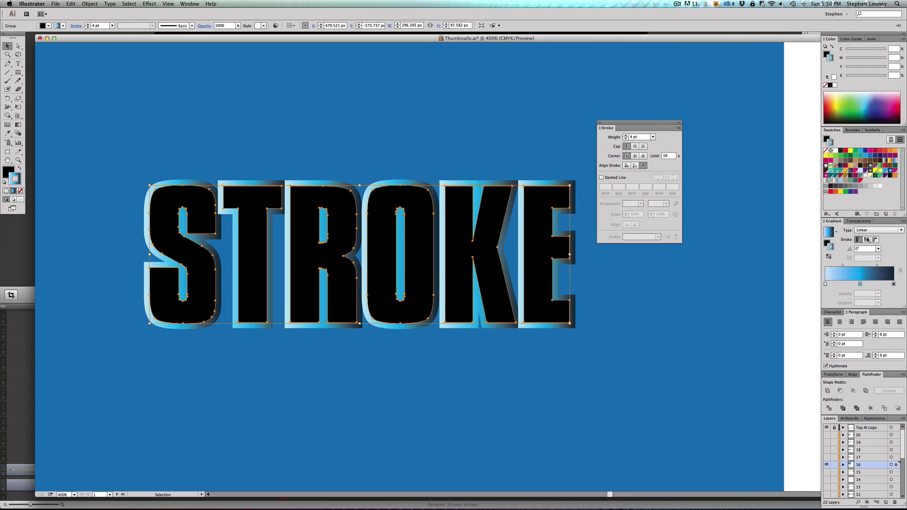
key(g)
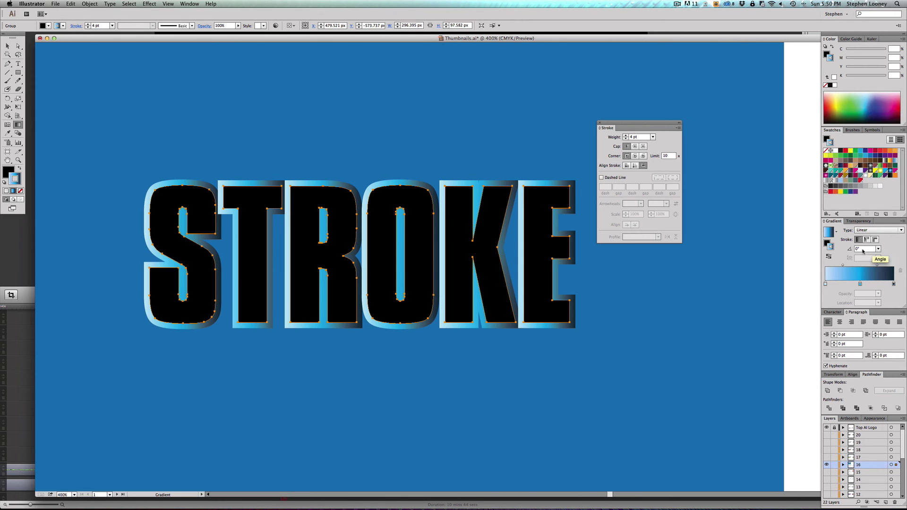
click(878, 249)
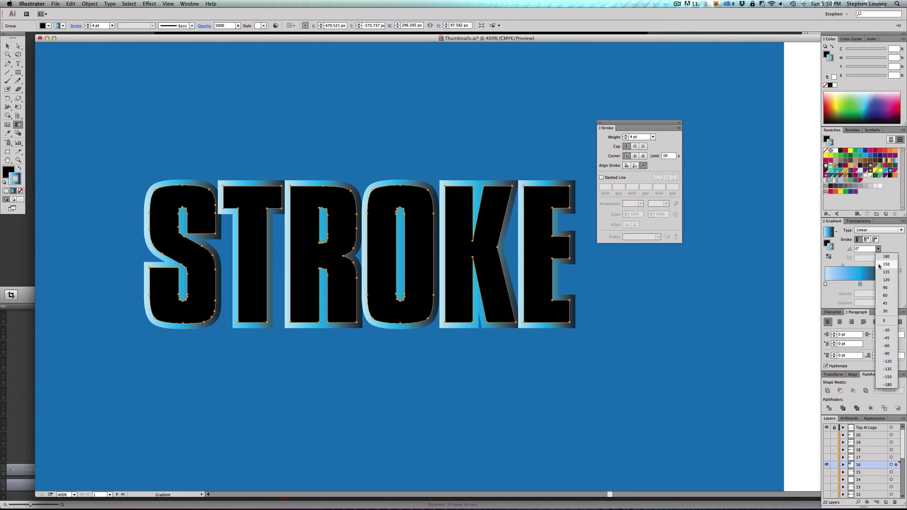
click(884, 288)
key(super+shift+a)
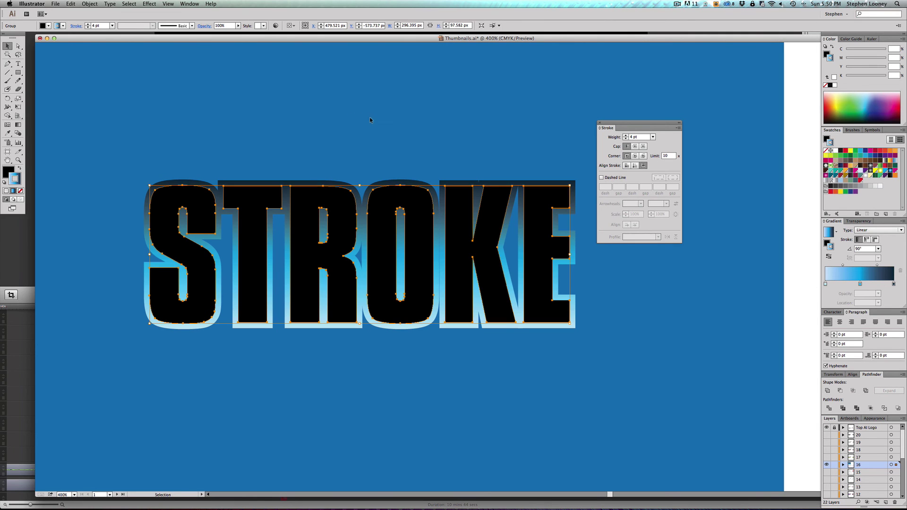
alt+super+click(433, 260)
- Give the STROKE letters' gradient stroke beveled corners and raise its weight to 10 pt
alt+super+click(432, 260)
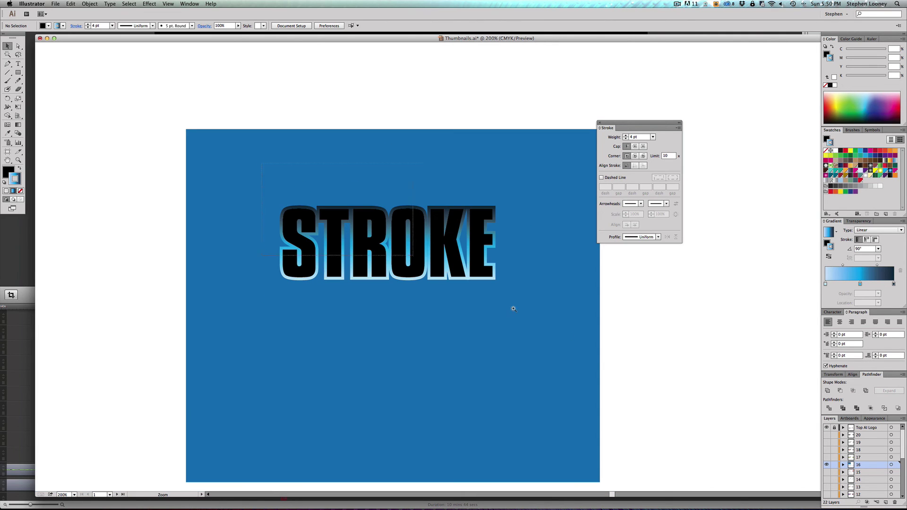
scroll(411, 257, up, 3)
click(577, 251)
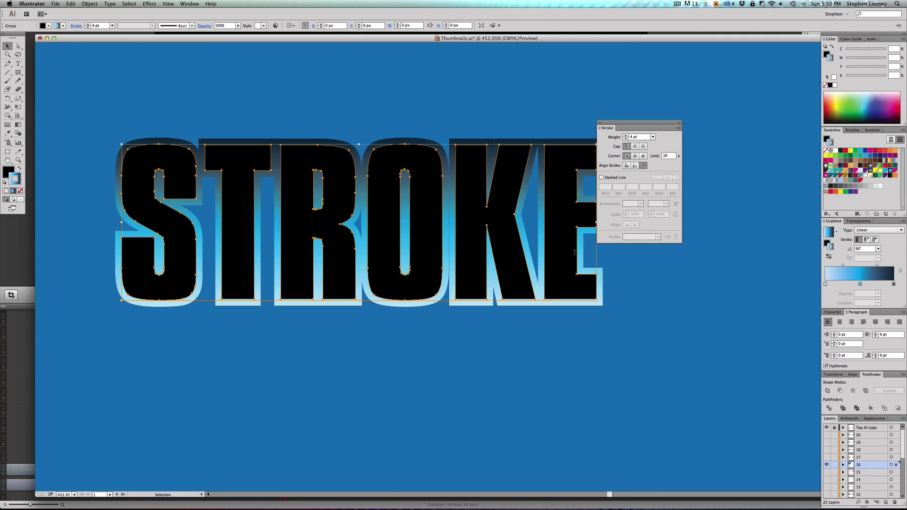
click(635, 156)
drag(493, 169, 452, 169)
click(643, 156)
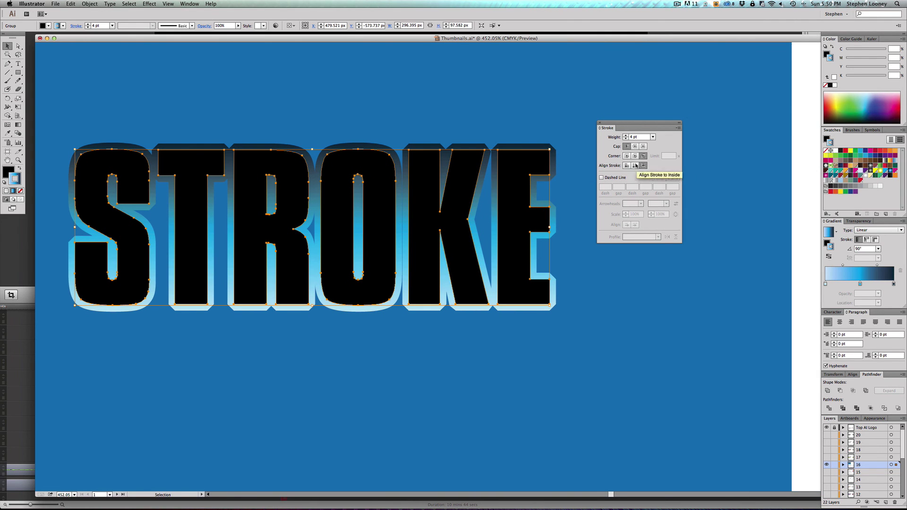
click(626, 135)
click(625, 135)
click(626, 135)
click(625, 135)
click(625, 135)
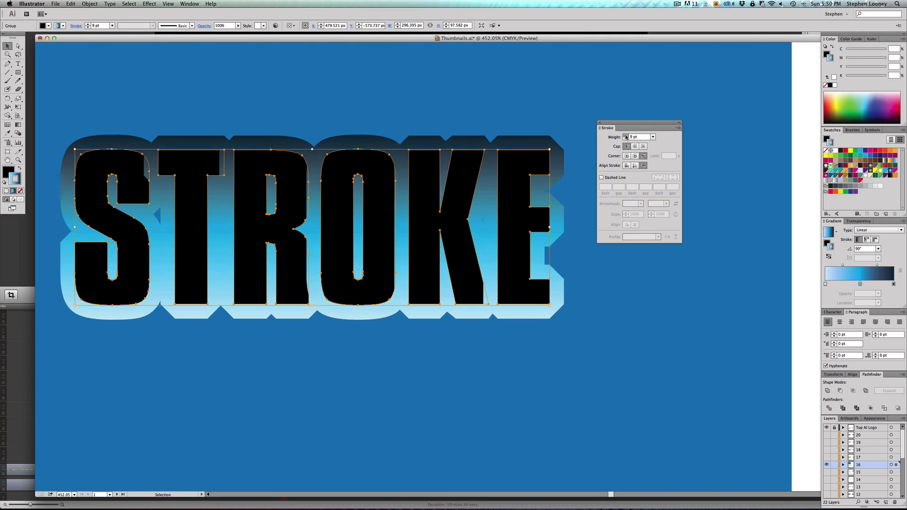
click(626, 135)
- Preview the 10 pt outline, then reselect the black STROKE letters and set their stroke to None
click(477, 107)
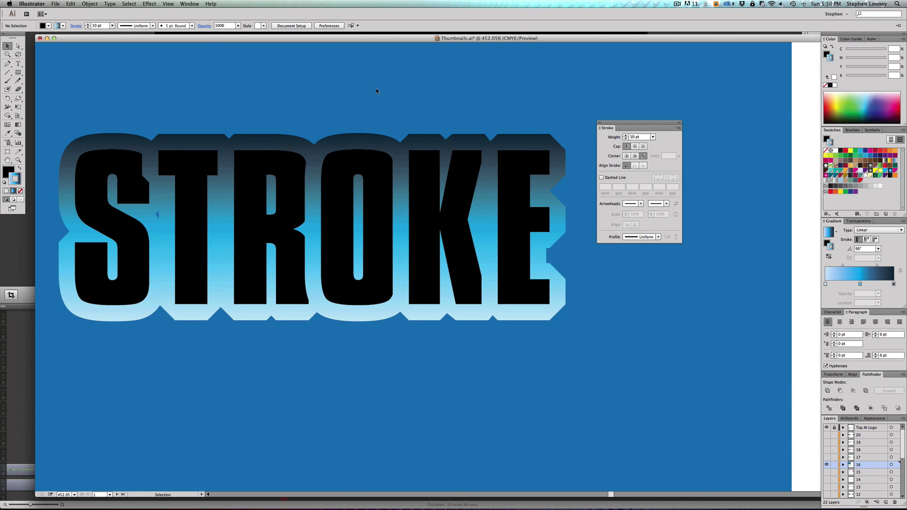
alt+super+click(386, 245)
alt+super+click(495, 266)
alt+super+click(324, 253)
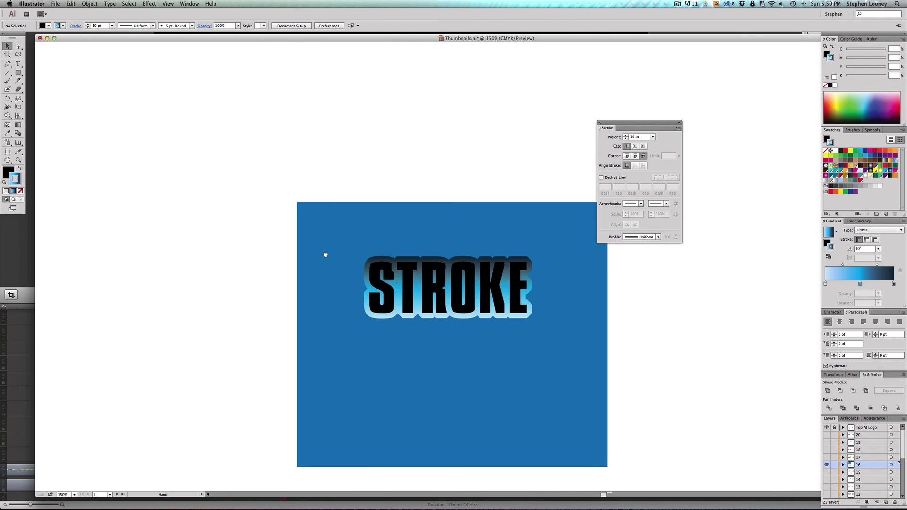
drag(353, 239, 558, 346)
click(446, 242)
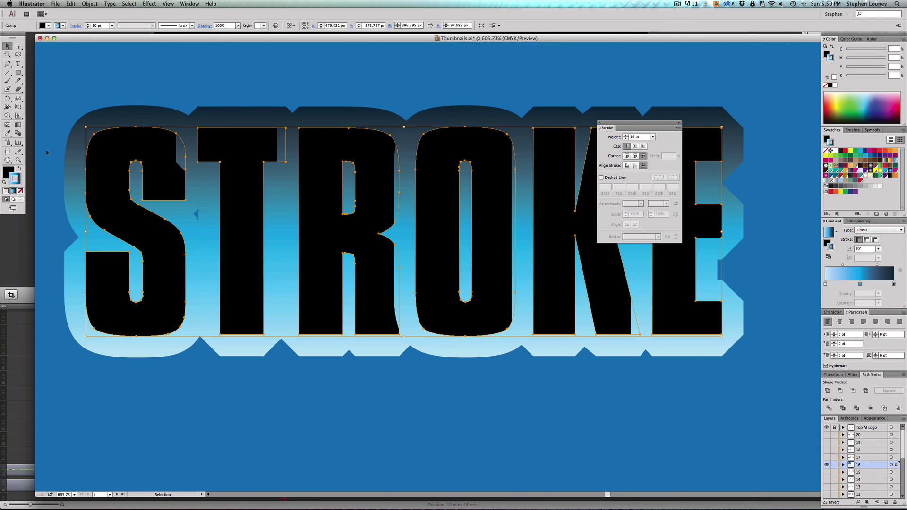
key(slash)
key(super+minus)
key(super+minus)
key(super+minus)
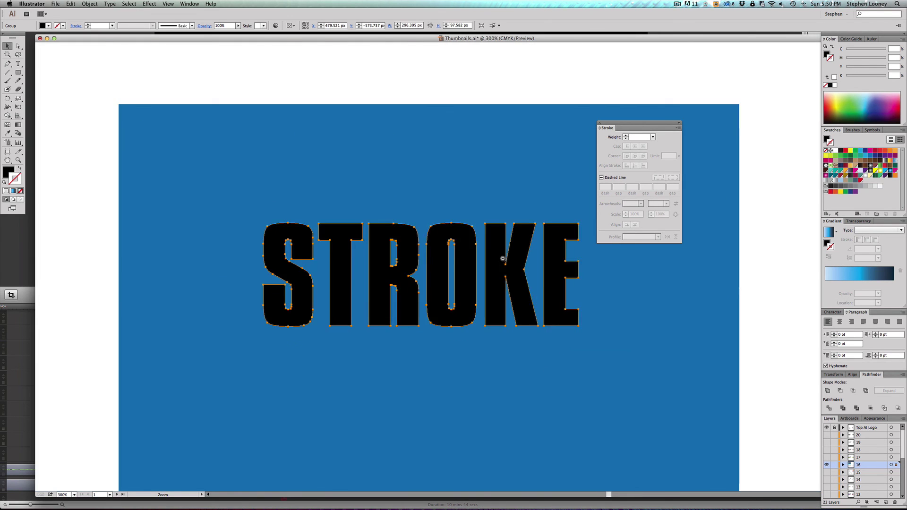
drag(499, 251, 481, 210)
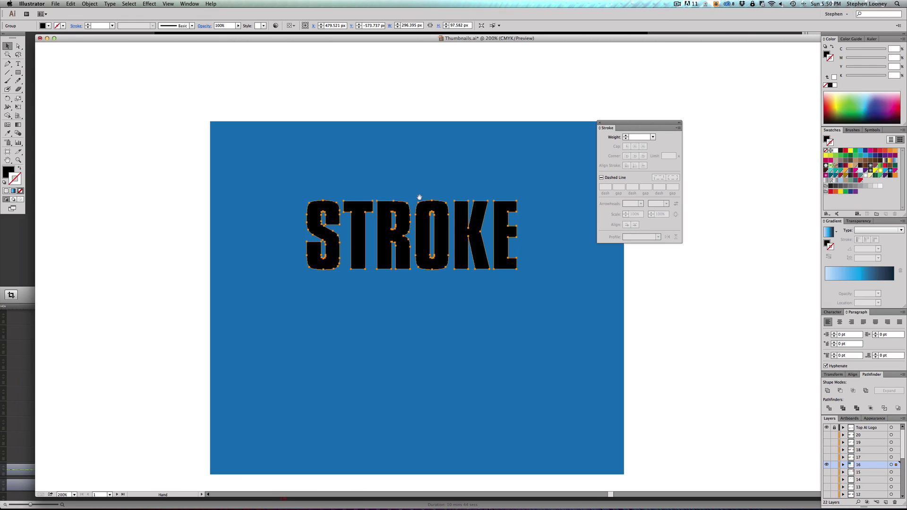
drag(419, 197, 417, 151)
key(space)
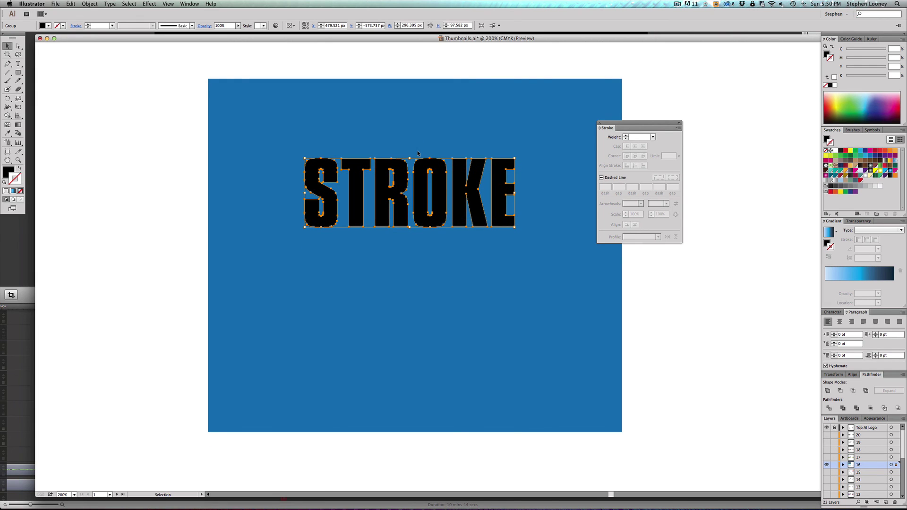